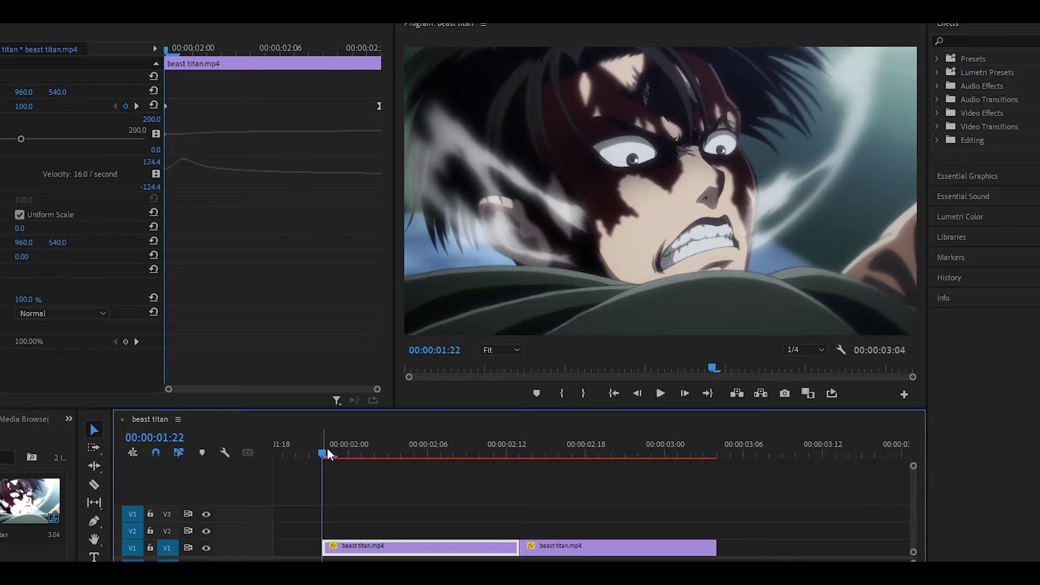
# Scrub and play the zoomed section, returning the playhead to 01:22
pyautogui.moveTo(364, 376); pyautogui.dragTo(492, 376)
pyautogui.moveTo(486, 447); pyautogui.dragTo(599, 450)
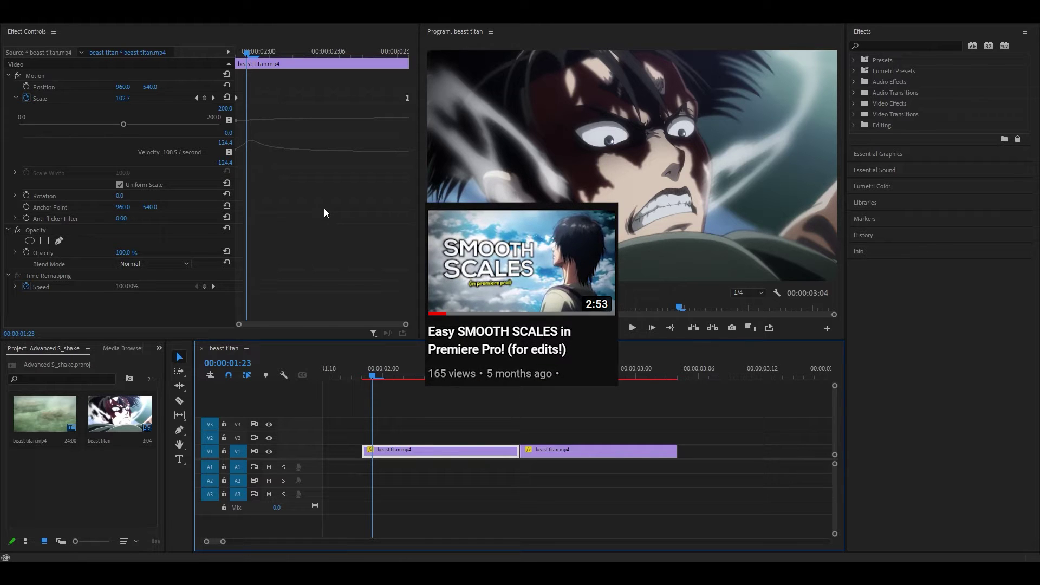
pyautogui.click(363, 371)
pyautogui.press('space')
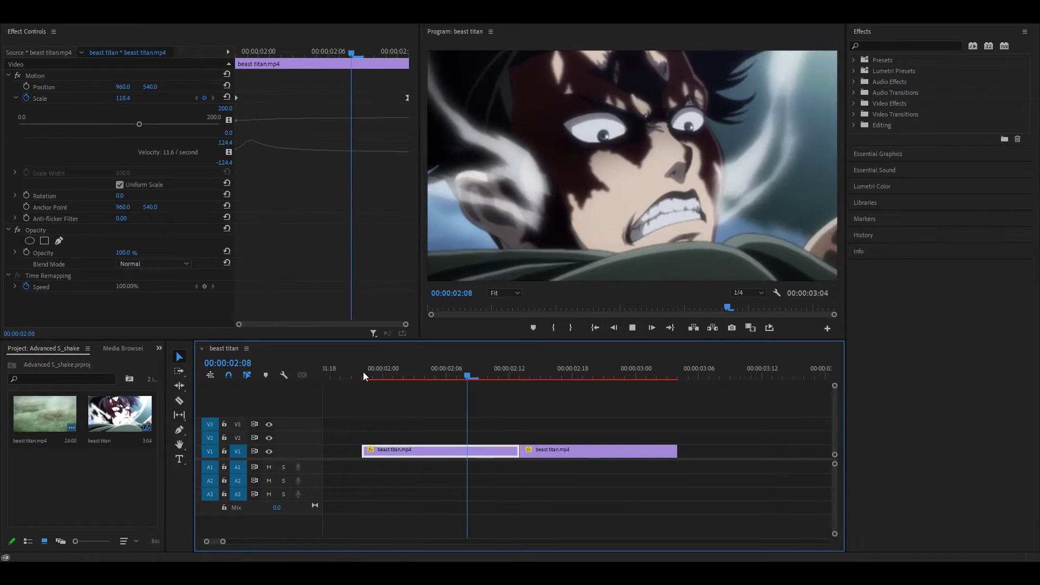
pyautogui.click(363, 372)
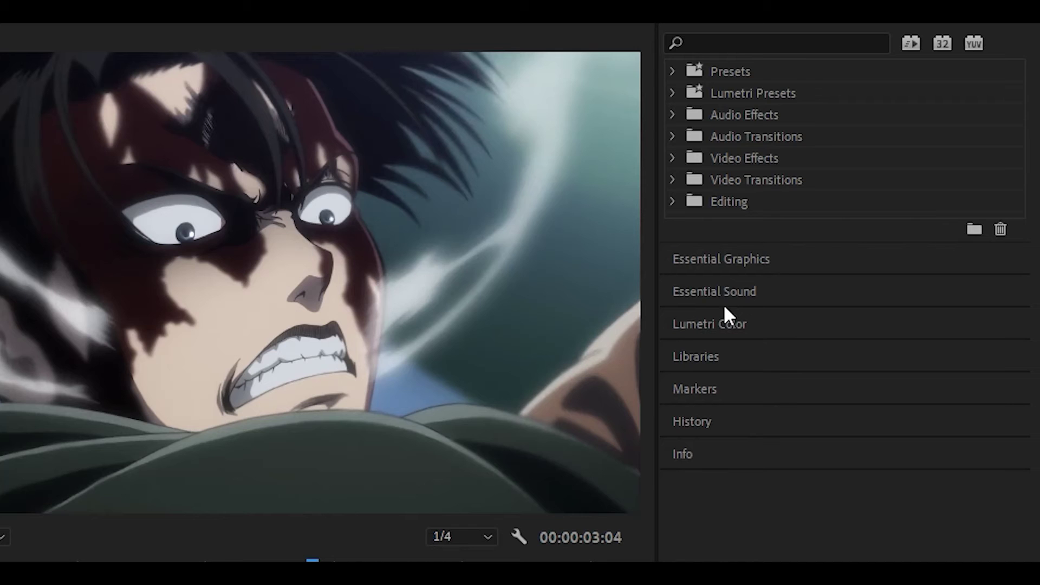
# Search the effects for 's shake' and drag Sapphire S_Shake onto the first beast titan clip
pyautogui.click(774, 44)
pyautogui.write('s shake')
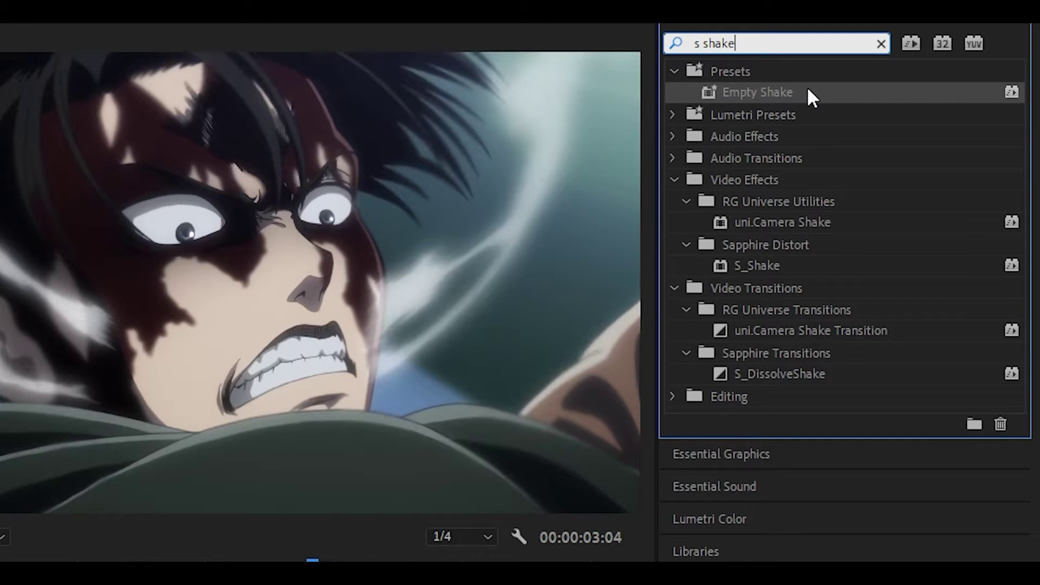
pyautogui.moveTo(812, 266); pyautogui.dragTo(419, 520)
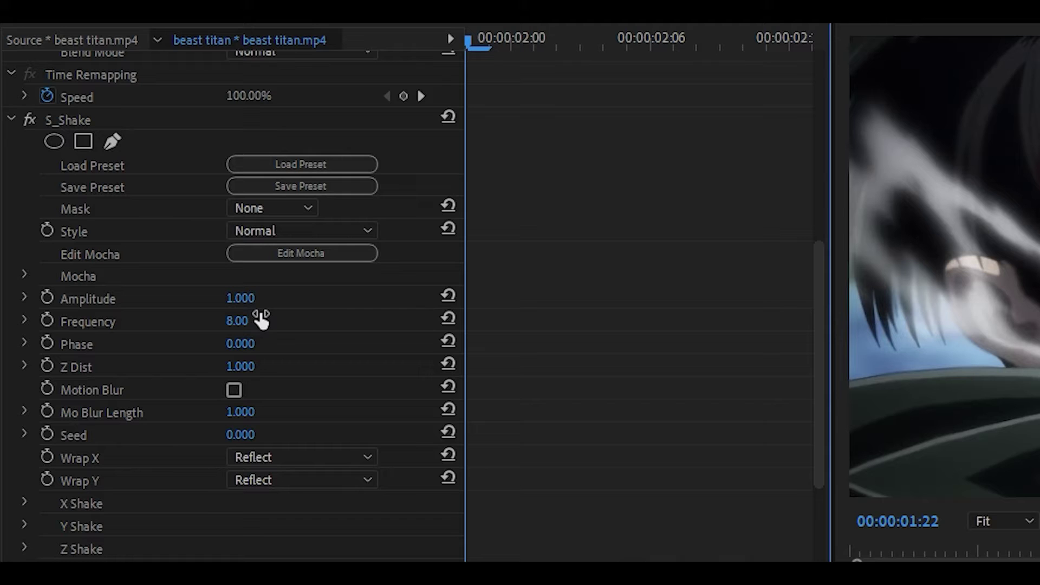
# Try a different S_Shake Phase, then select keyframes in the effect's keyframe area
pyautogui.moveTo(240, 343); pyautogui.dragTo(299, 343)
pyautogui.rightClick(564, 317)
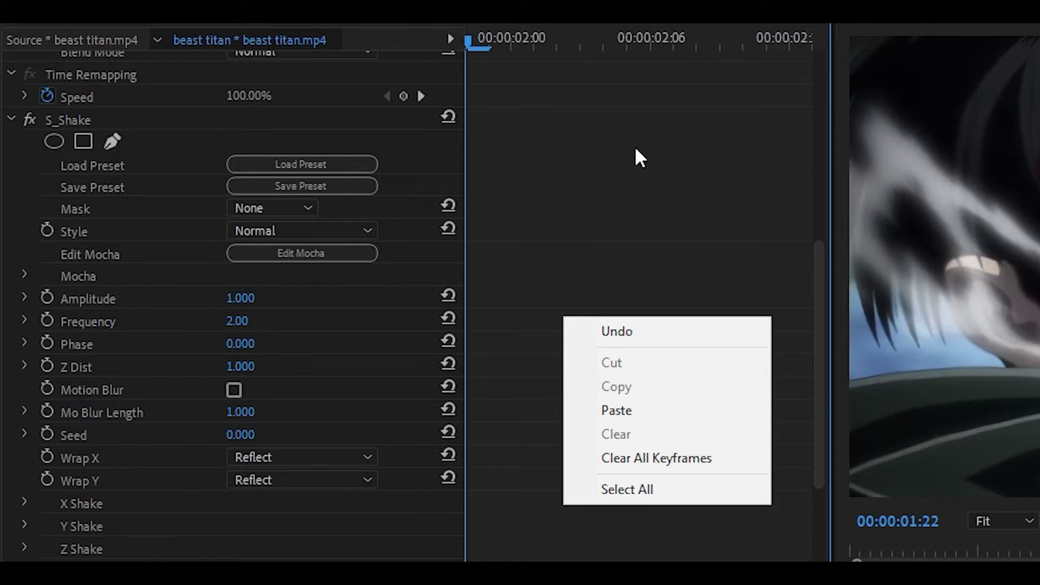
pyautogui.click(636, 150)
pyautogui.moveTo(636, 148); pyautogui.dragTo(654, 192)
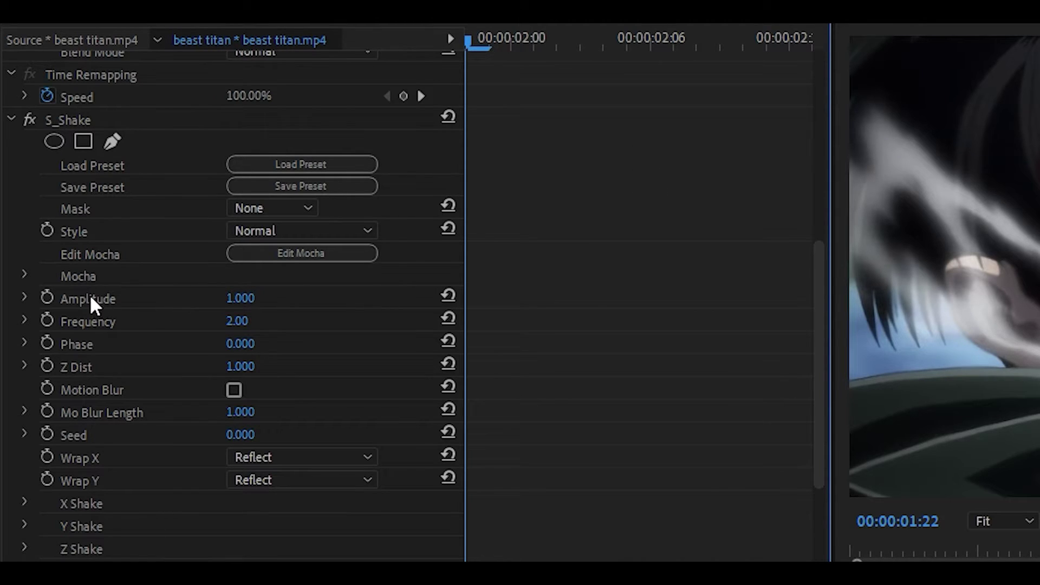
# Start S_Shake Amplitude keyframing at 01:22 and play back to check the shake
pyautogui.click(47, 297)
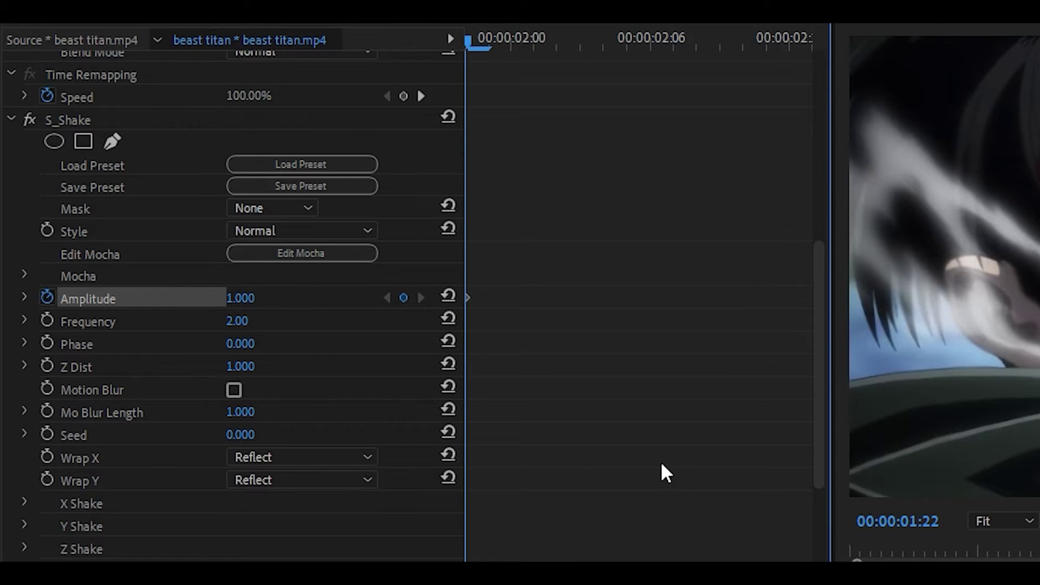
pyautogui.press('space')
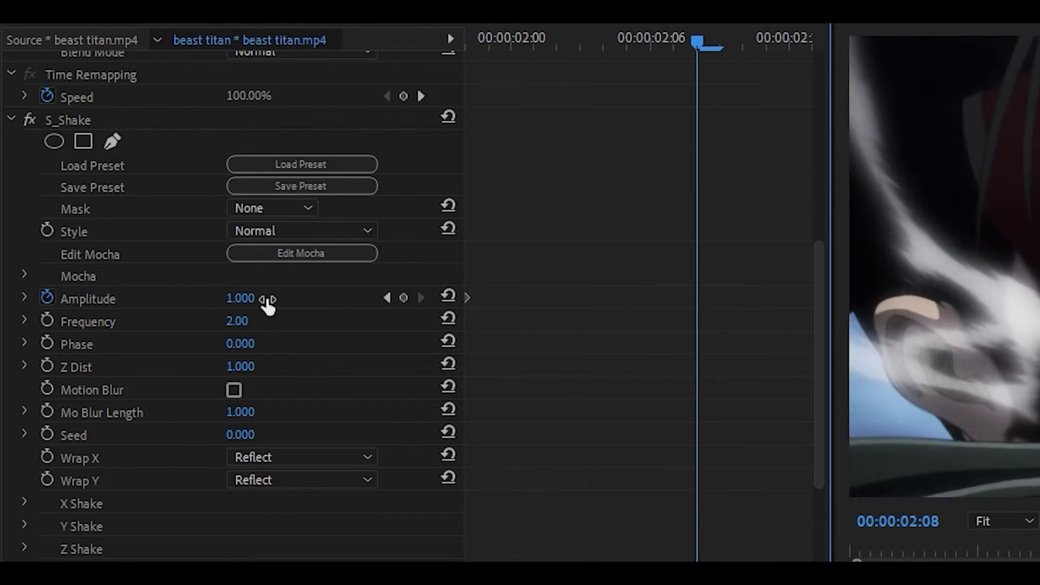
pyautogui.press('space')
pyautogui.scroll(-3, 258, 307)
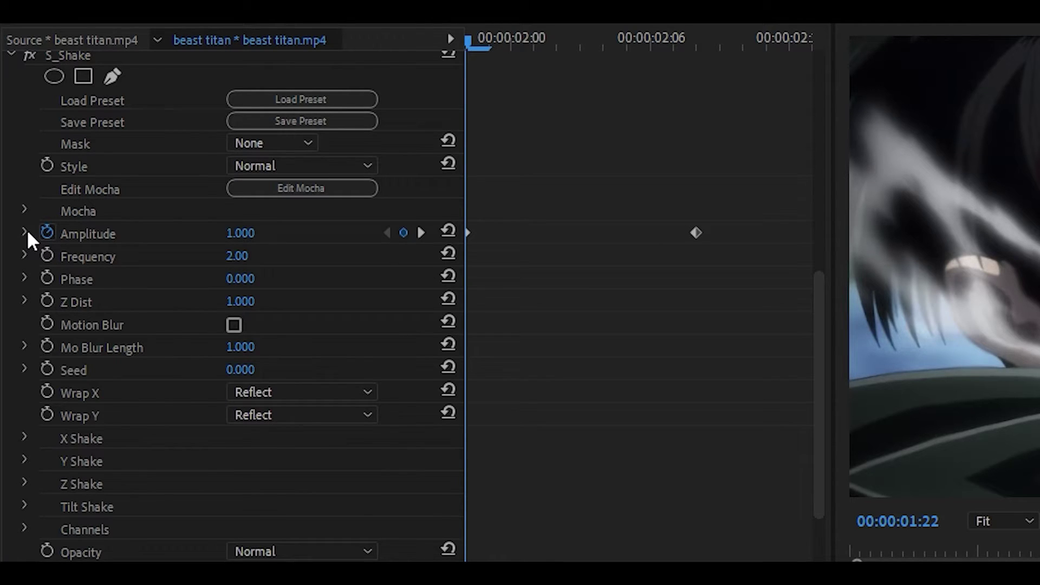
# Expand the Amplitude graphs and ease the curve into the later keyframe with its Bezier handle
pyautogui.click(27, 232)
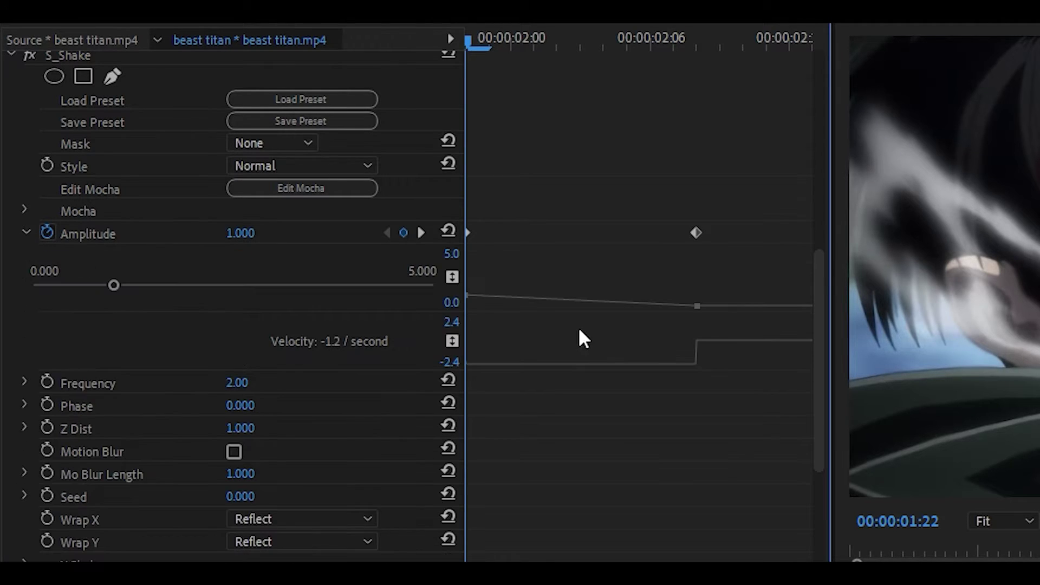
pyautogui.click(696, 232)
pyautogui.moveTo(677, 367); pyautogui.dragTo(473, 350)
pyautogui.click(678, 382)
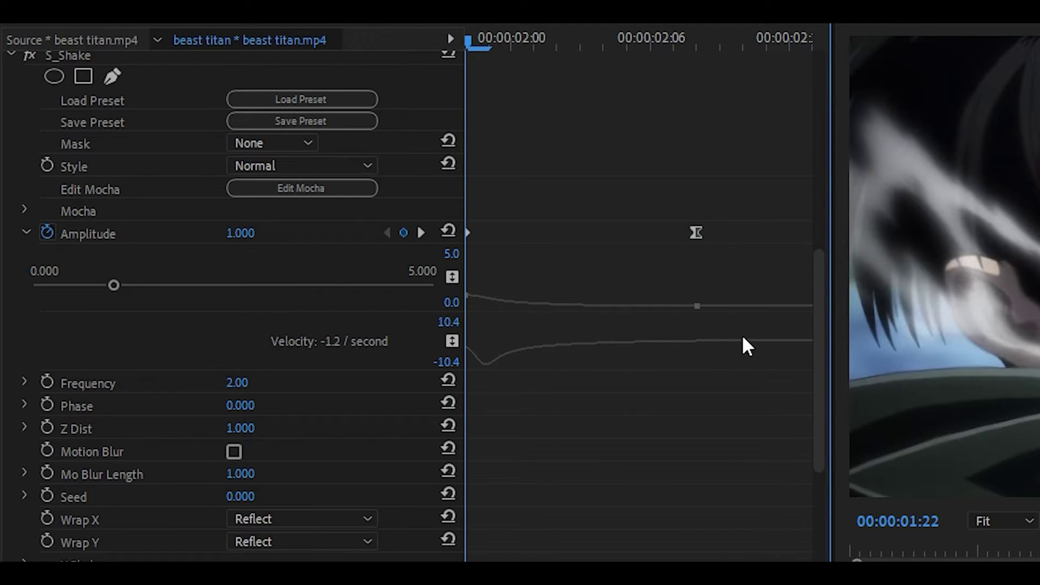
pyautogui.moveTo(746, 346); pyautogui.dragTo(467, 351)
pyautogui.click(680, 423)
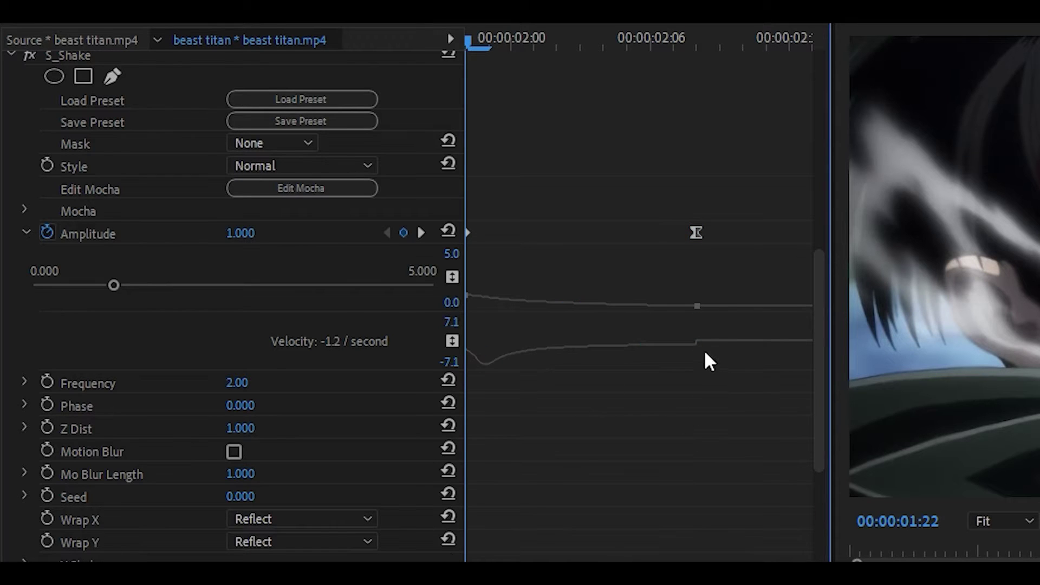
# Re-ease the later Amplitude keyframe and drag it right toward the clip end
pyautogui.click(696, 233)
pyautogui.moveTo(676, 368); pyautogui.dragTo(468, 343)
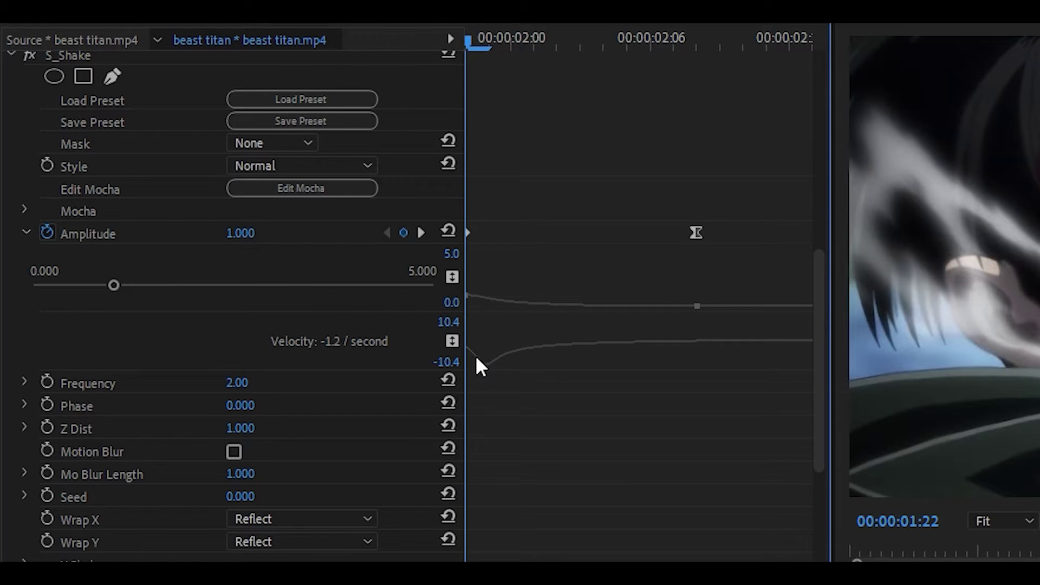
pyautogui.scroll(-1, 534, 64)
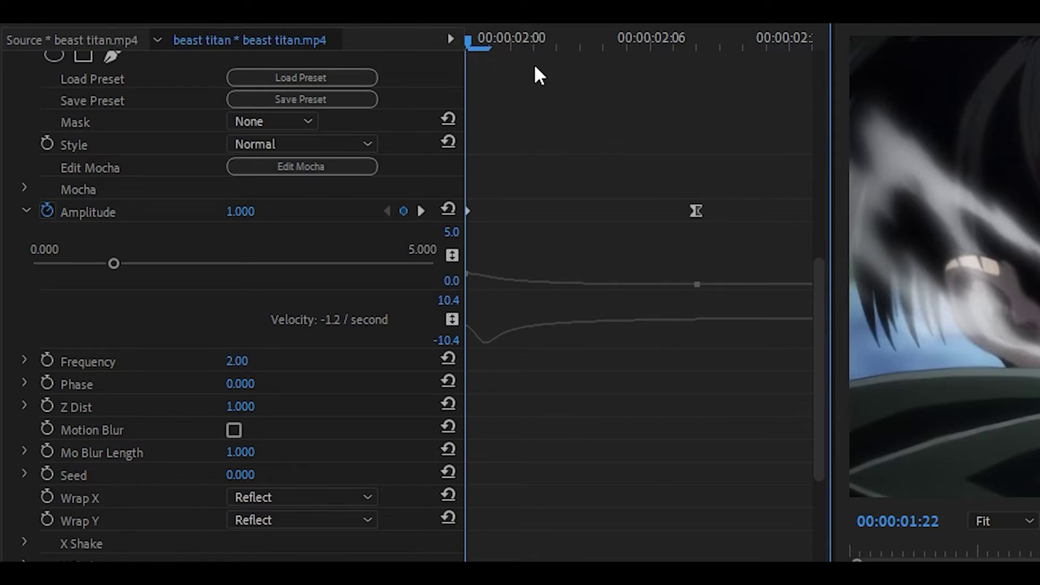
pyautogui.scroll(1, 695, 231)
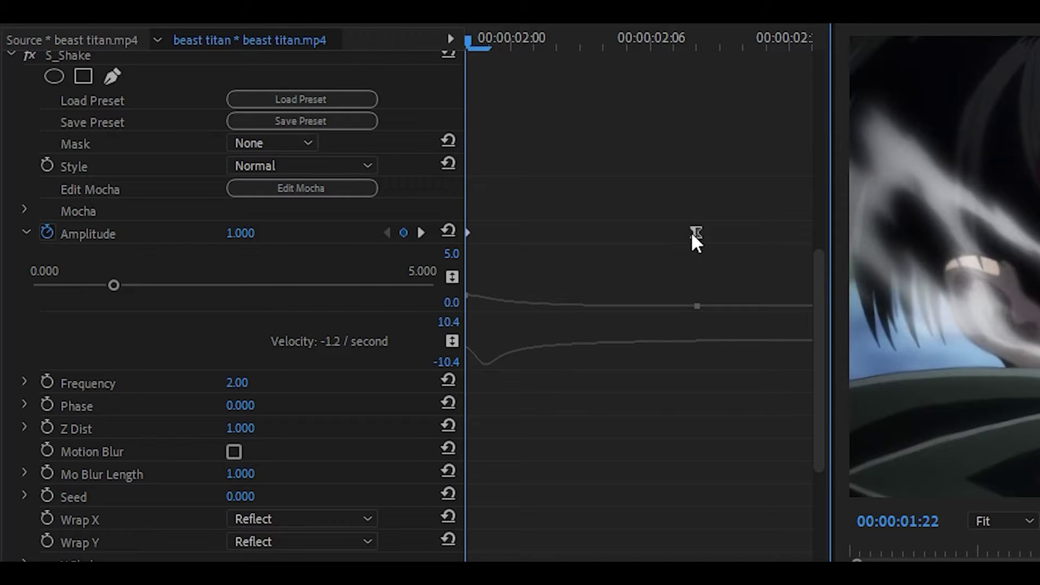
pyautogui.moveTo(693, 233); pyautogui.dragTo(809, 231)
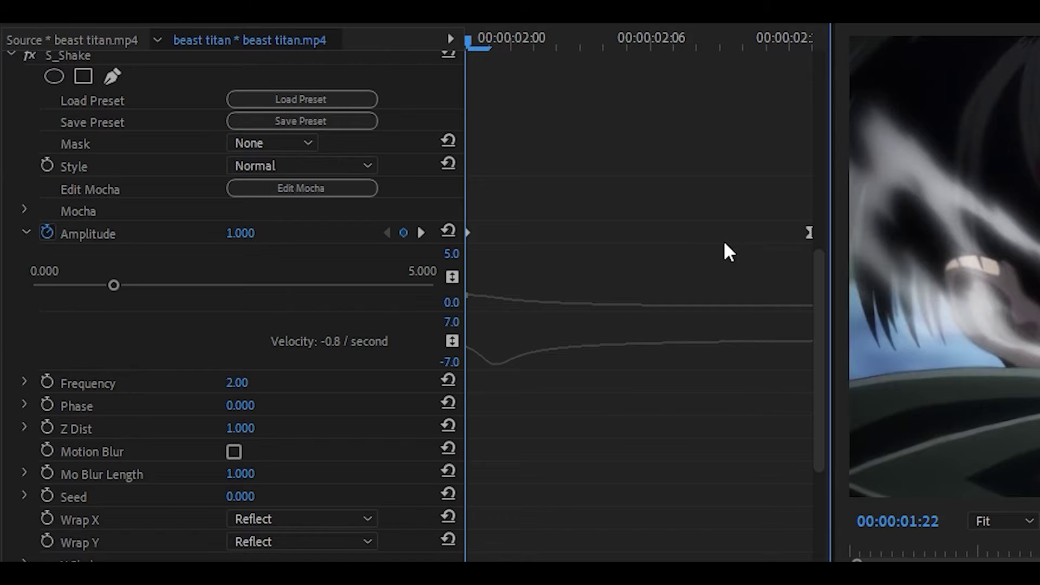
# Expand X Shake and set both X Rand Amp and X Rand Freq to 0
pyautogui.scroll(-5, 528, 265)
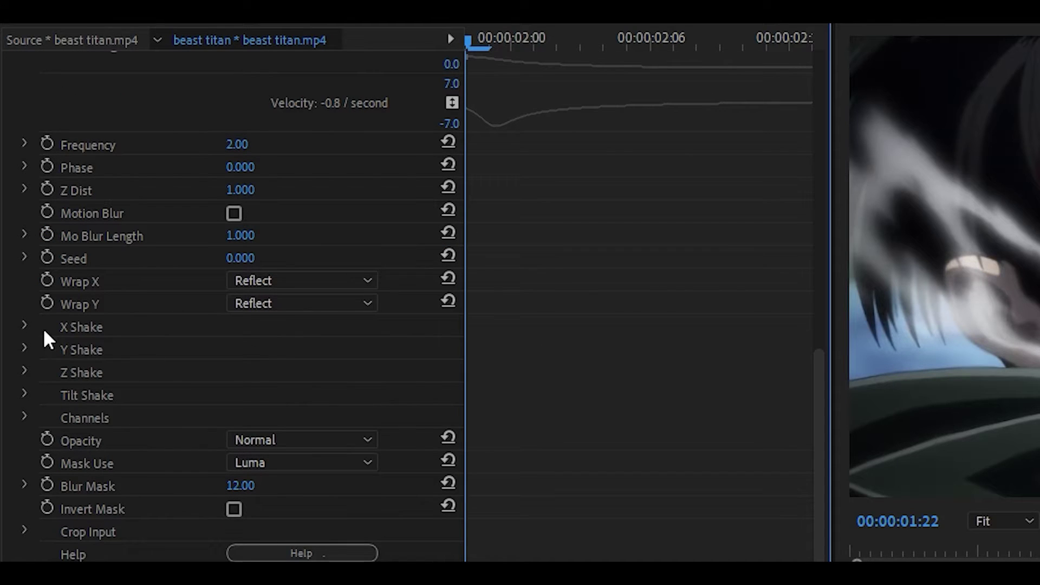
pyautogui.click(25, 326)
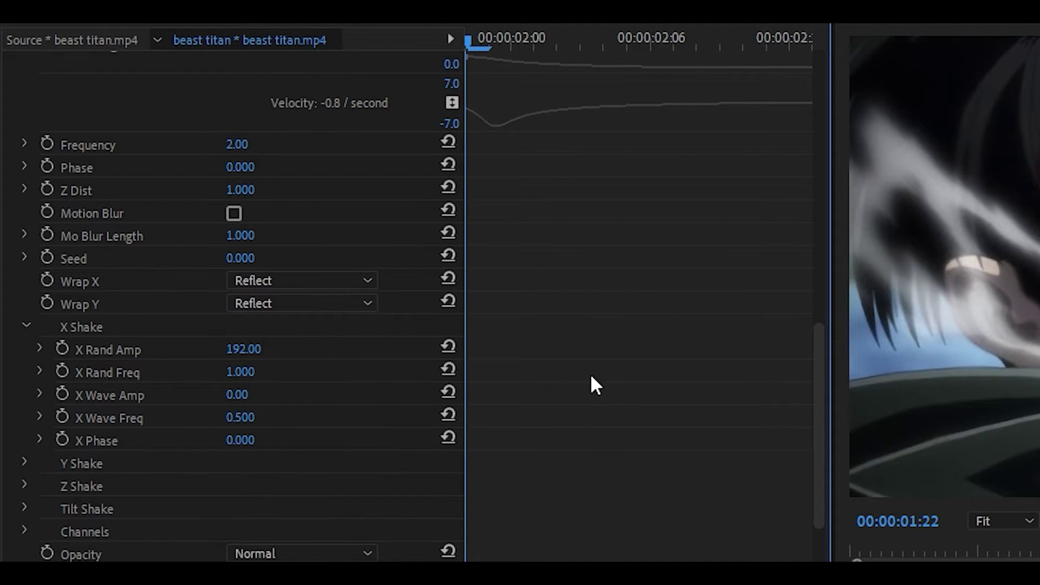
pyautogui.click(254, 352)
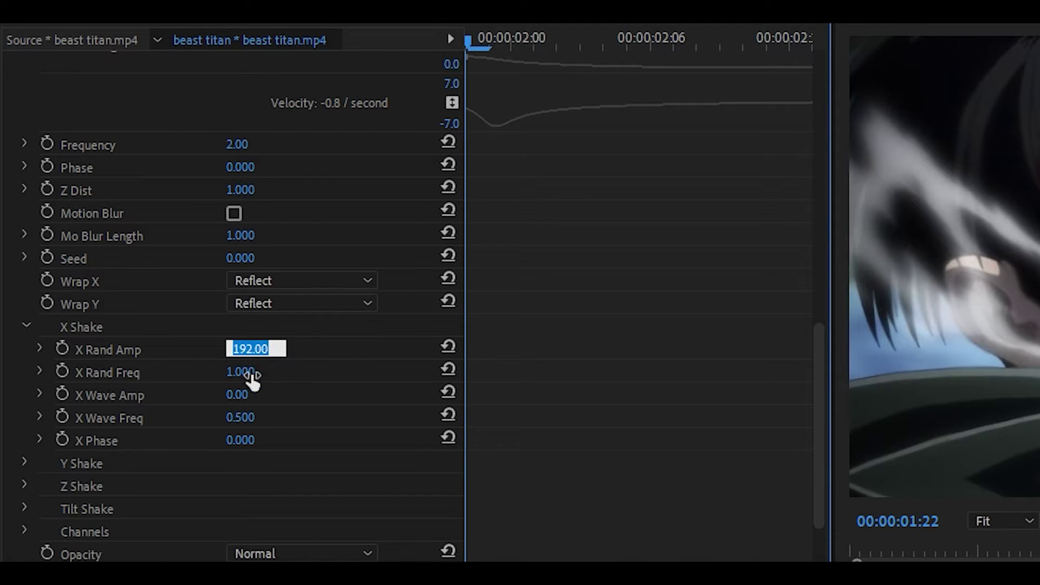
pyautogui.write('0')
pyautogui.moveTo(249, 372); pyautogui.dragTo(99, 349)
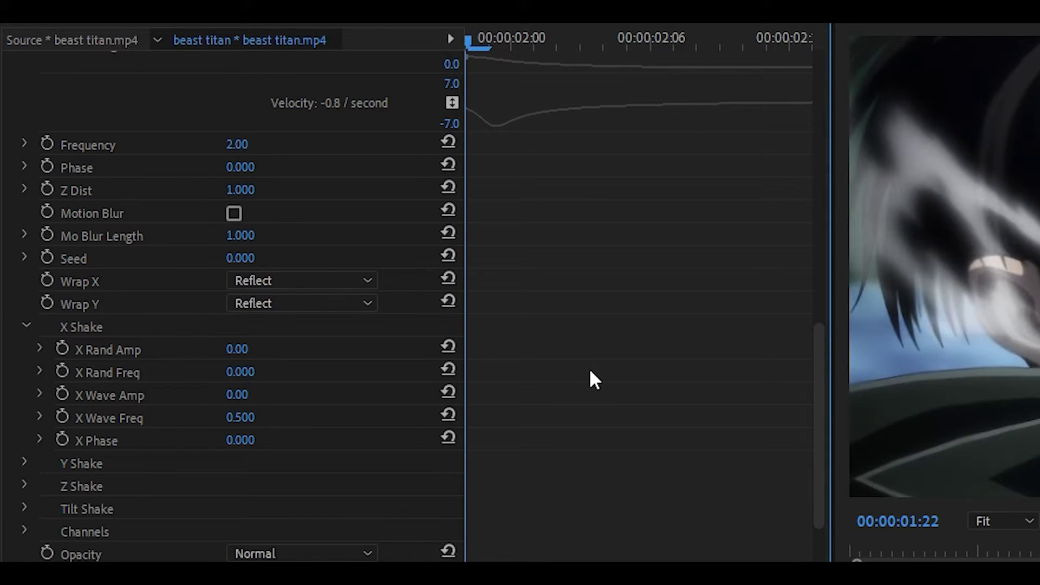
# Set S_Shake's X Wave Amp to 25
pyautogui.click(242, 397)
pyautogui.write('25')
pyautogui.press('Return')
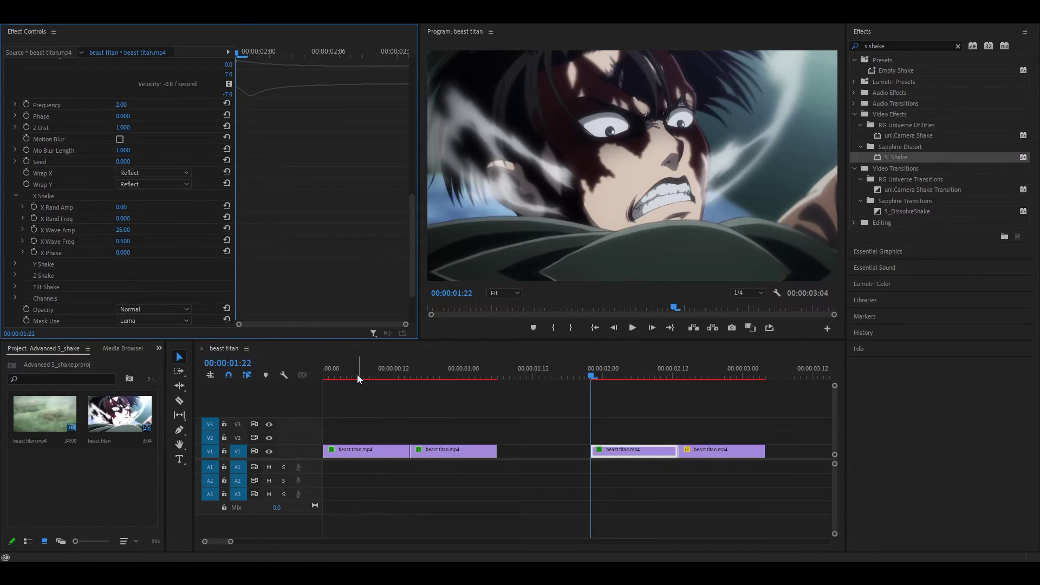
# Select the clip at 00:00:02:00 and set its X Wave Freq to 1.000
pyautogui.moveTo(357, 378); pyautogui.dragTo(324, 377)
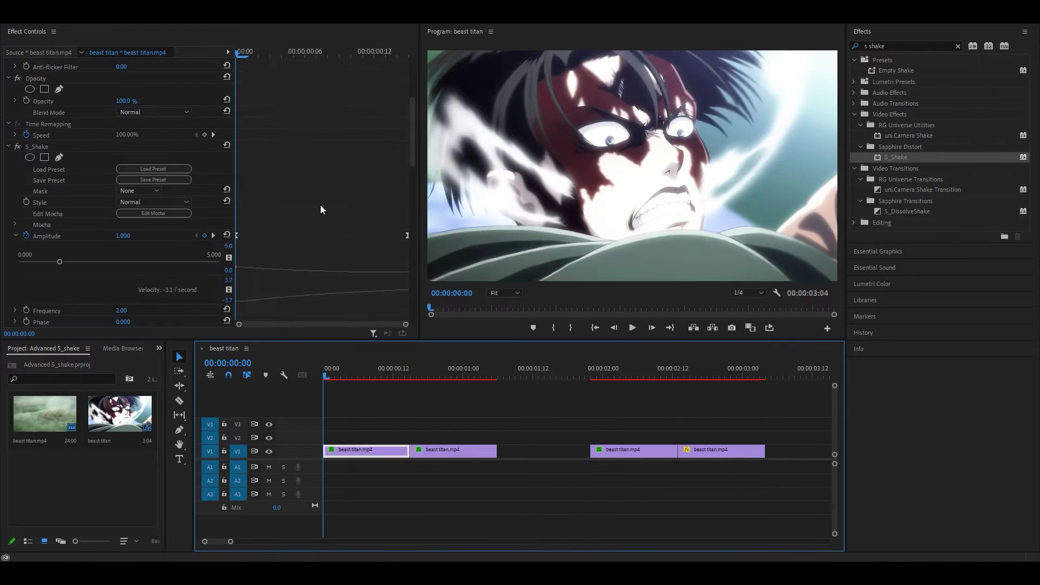
pyautogui.scroll(-5, 319, 205)
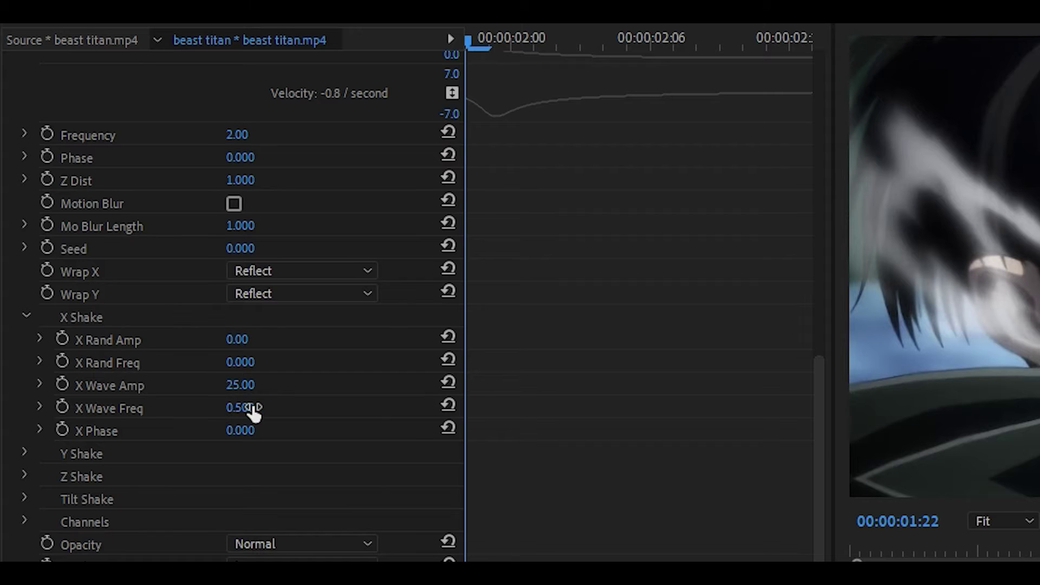
pyautogui.click(252, 409)
pyautogui.write('1')
pyautogui.press('Return')
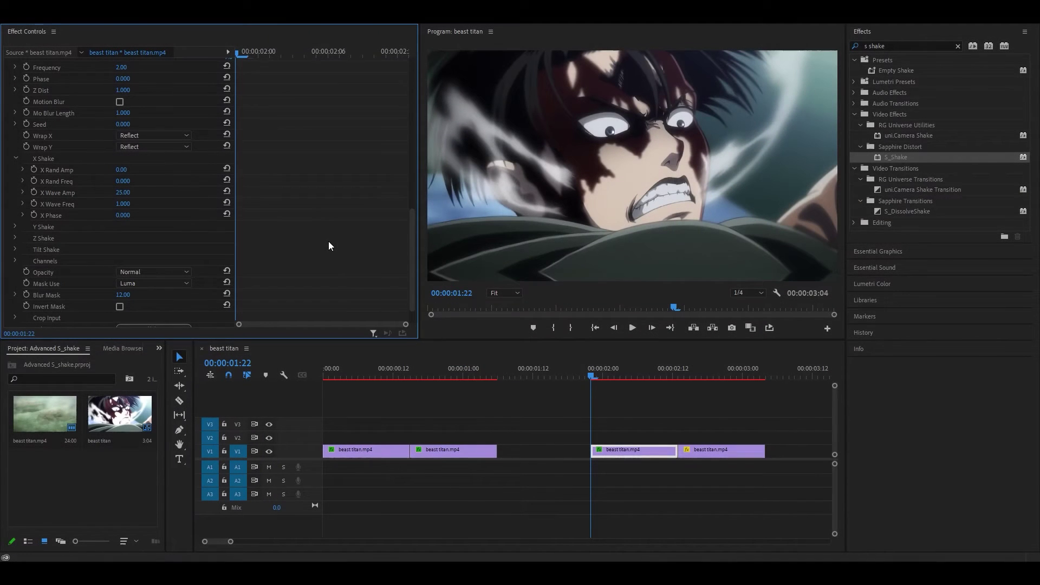
# Zero Y Rand Amp and Y Rand Freq, set Y Wave Amp to 50, and begin editing Y Wave Freq
pyautogui.scroll(-2, 329, 243)
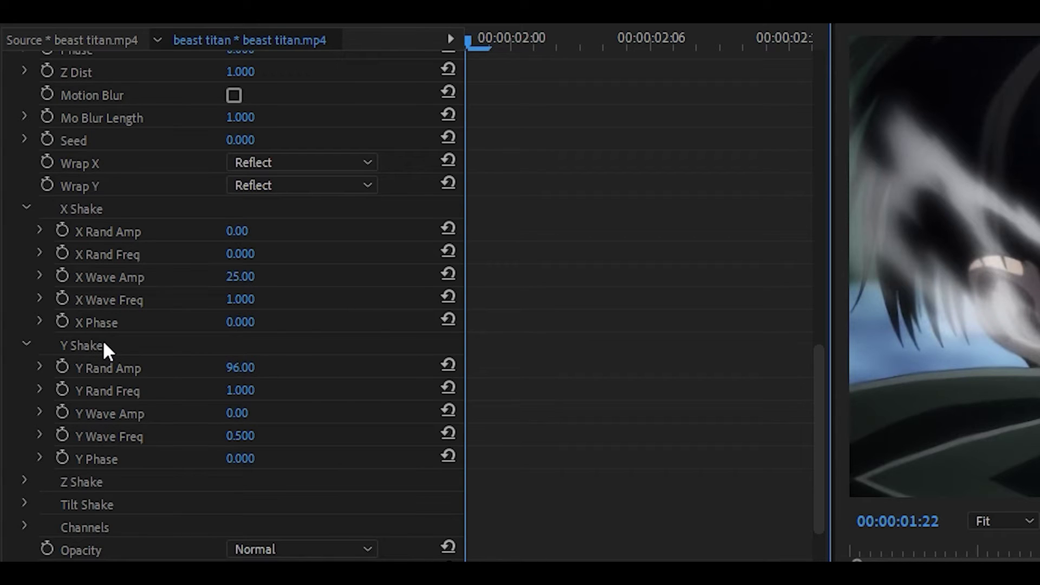
pyautogui.click(237, 368)
pyautogui.write('0')
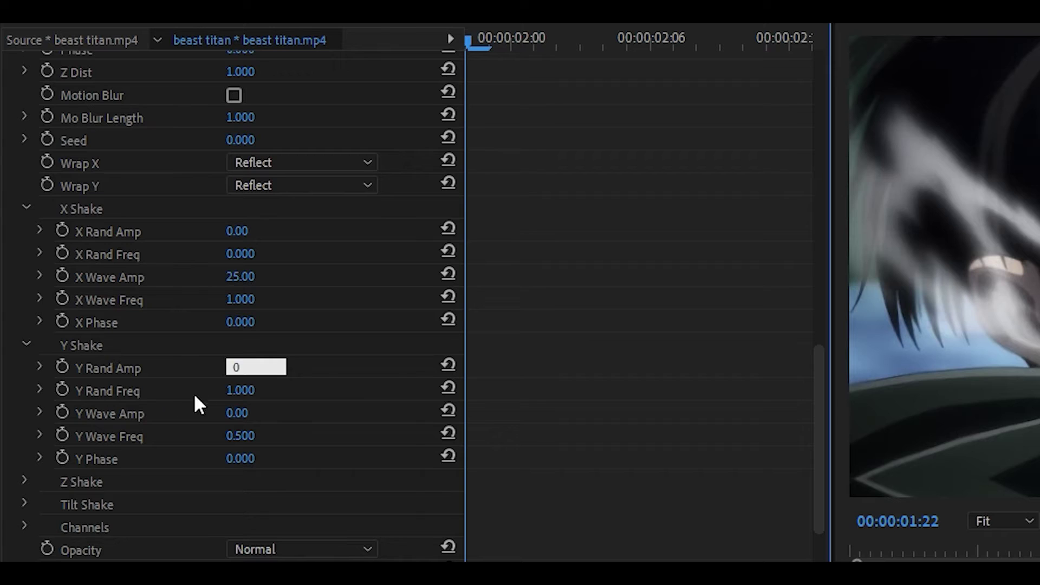
pyautogui.click(248, 390)
pyautogui.write('0')
pyautogui.press('Tab')
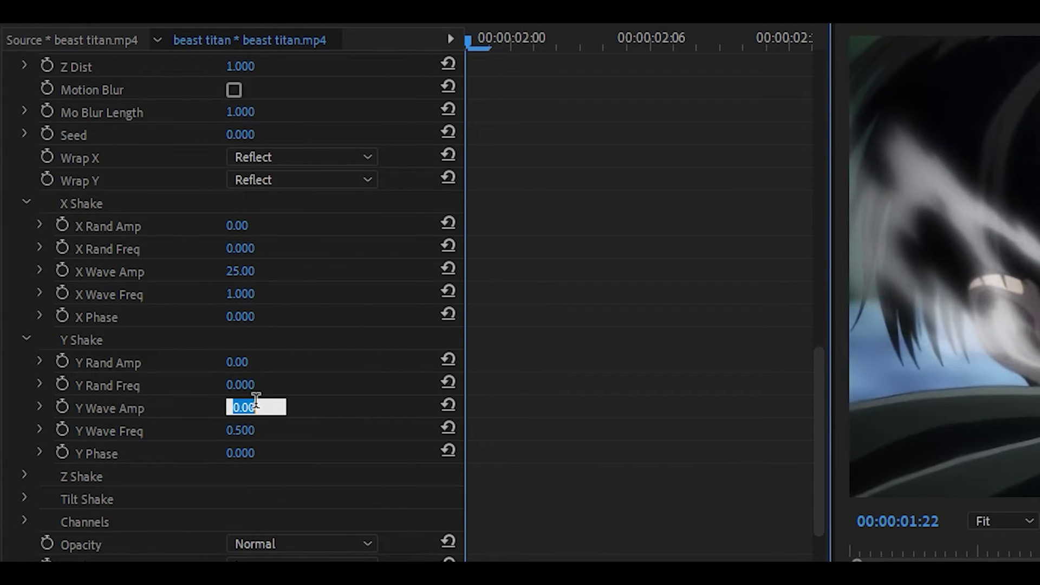
pyautogui.write('50')
pyautogui.press('Tab')
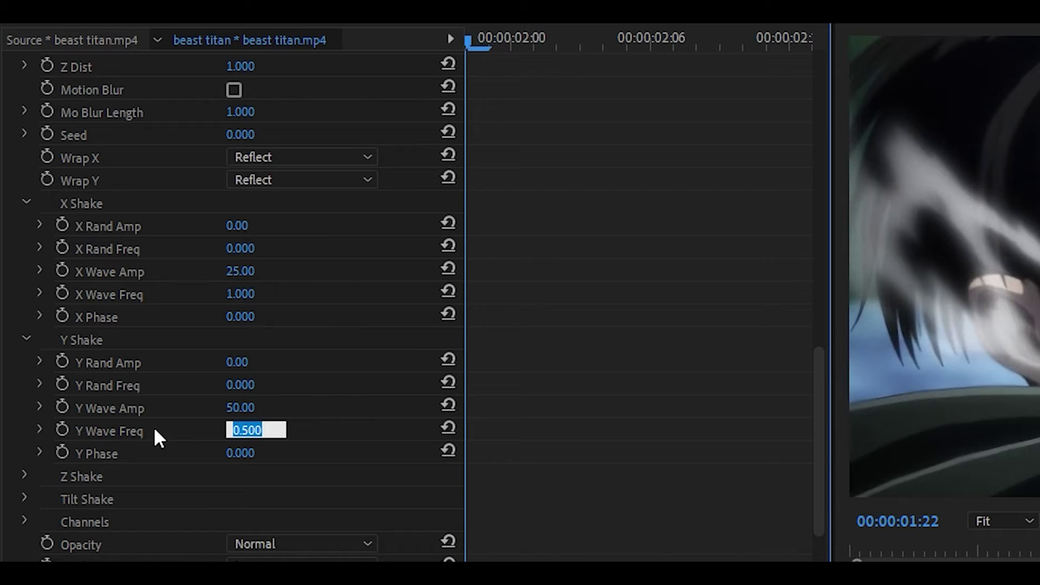
pyautogui.write('1')
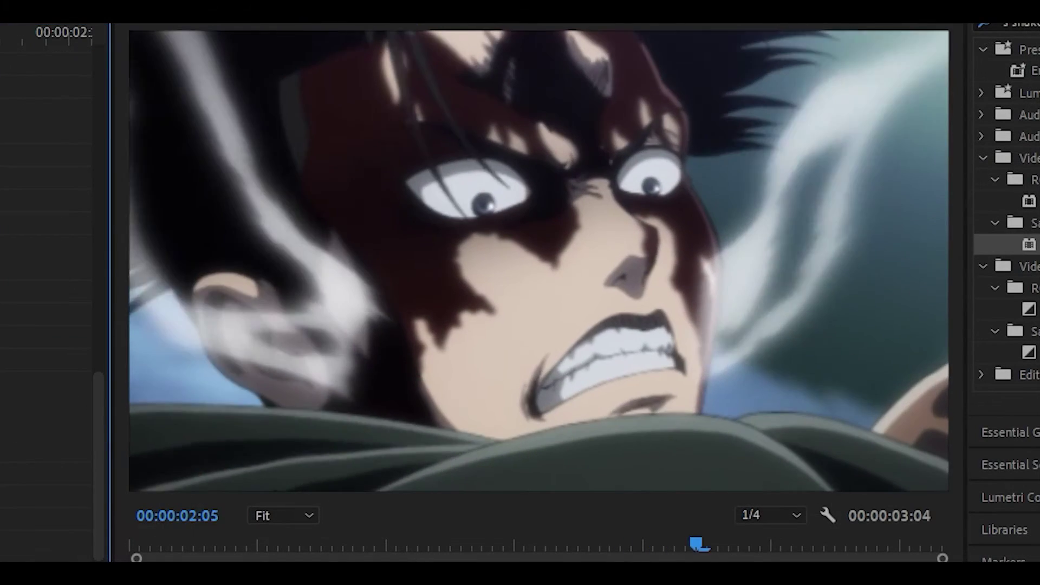
# Preview the shake, then try Y Wave Freq at 1.500 and at 5.000
pyautogui.click(591, 377)
pyautogui.press('space')
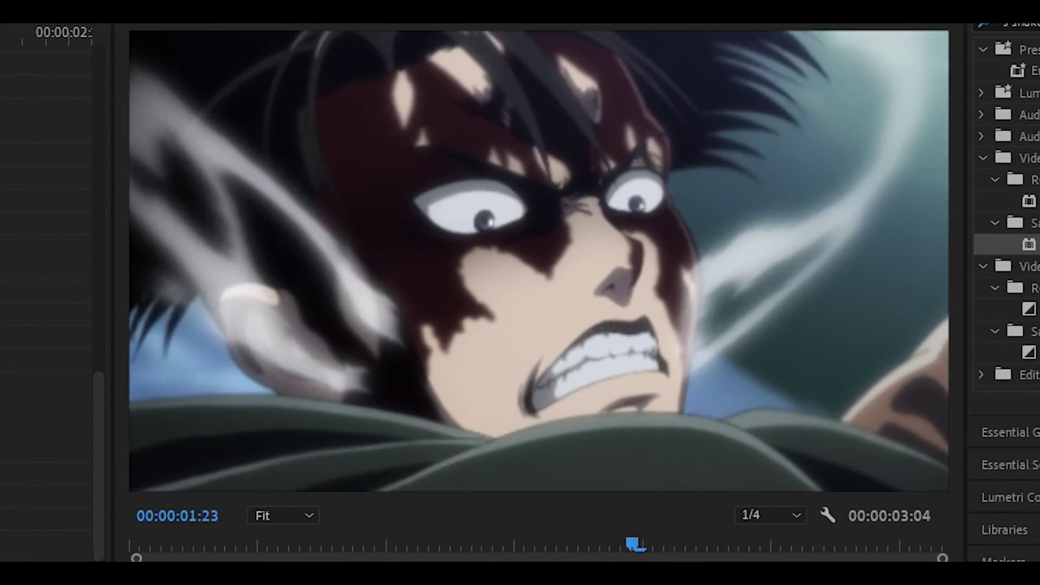
pyautogui.click(591, 378)
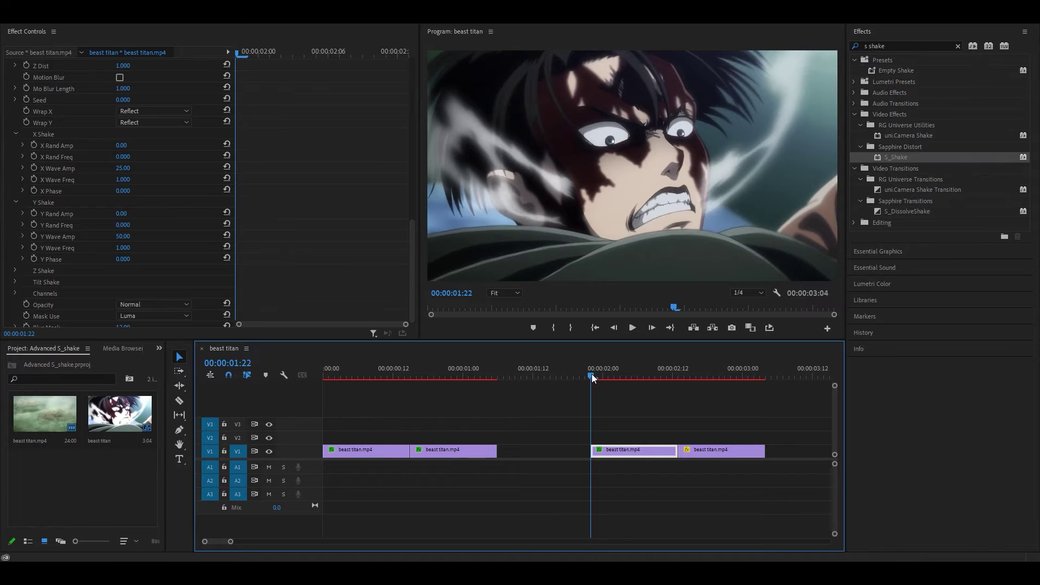
pyautogui.moveTo(592, 378); pyautogui.dragTo(645, 386)
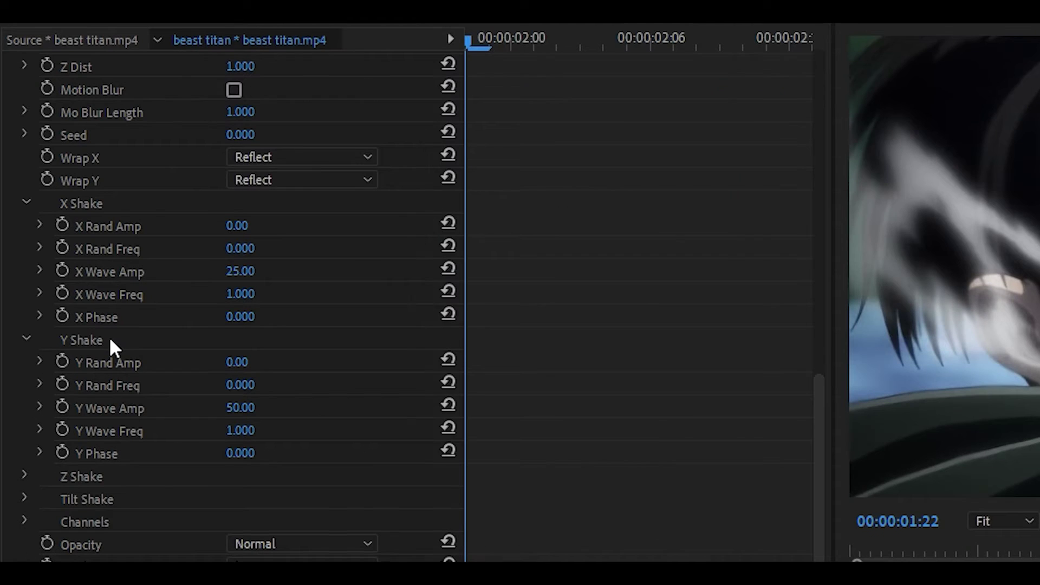
pyautogui.click(259, 431)
pyautogui.write('1.5')
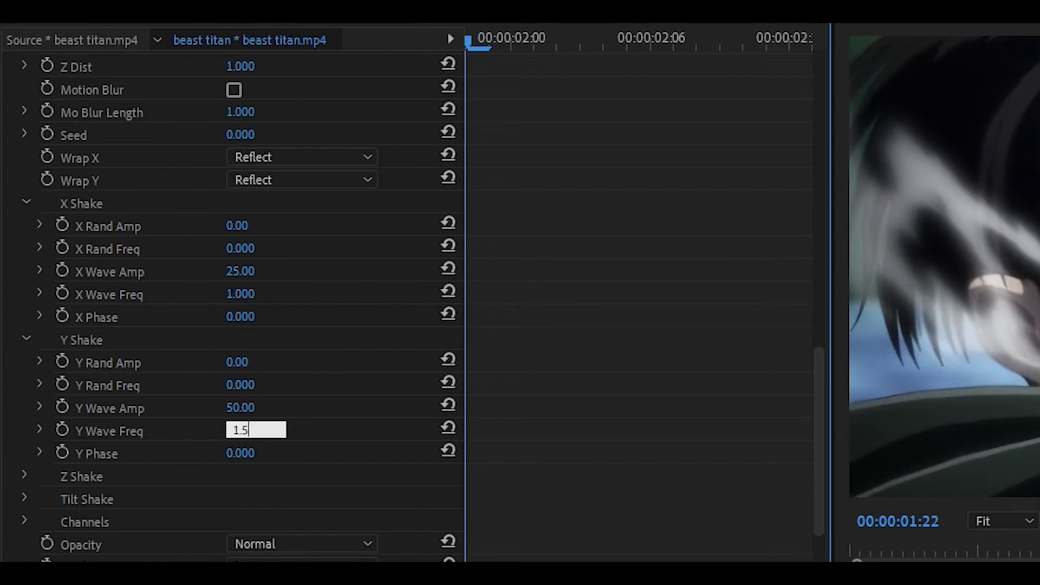
pyautogui.press('Return')
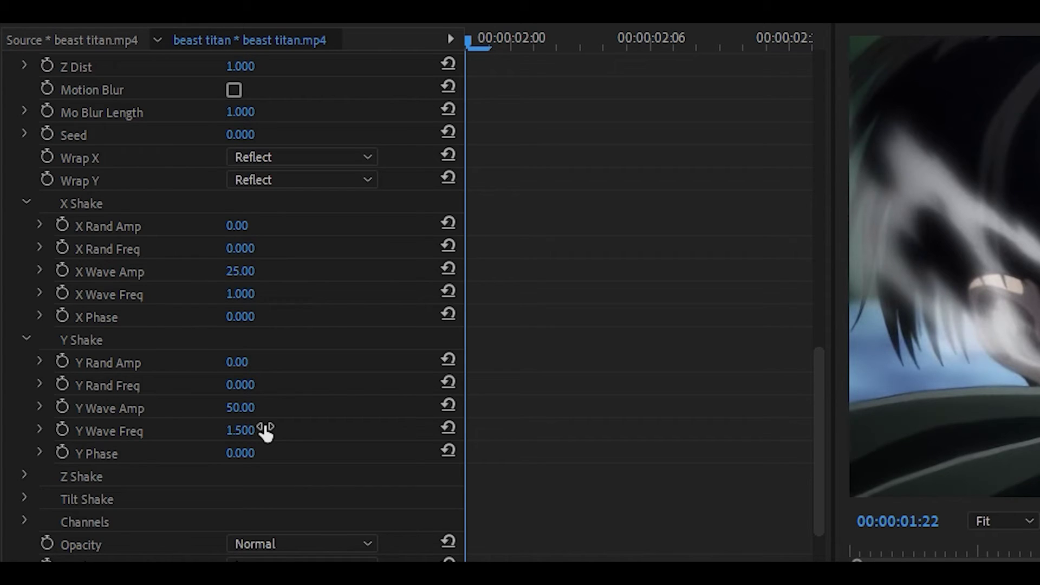
pyautogui.click(265, 431)
pyautogui.write('5')
pyautogui.press('Return')
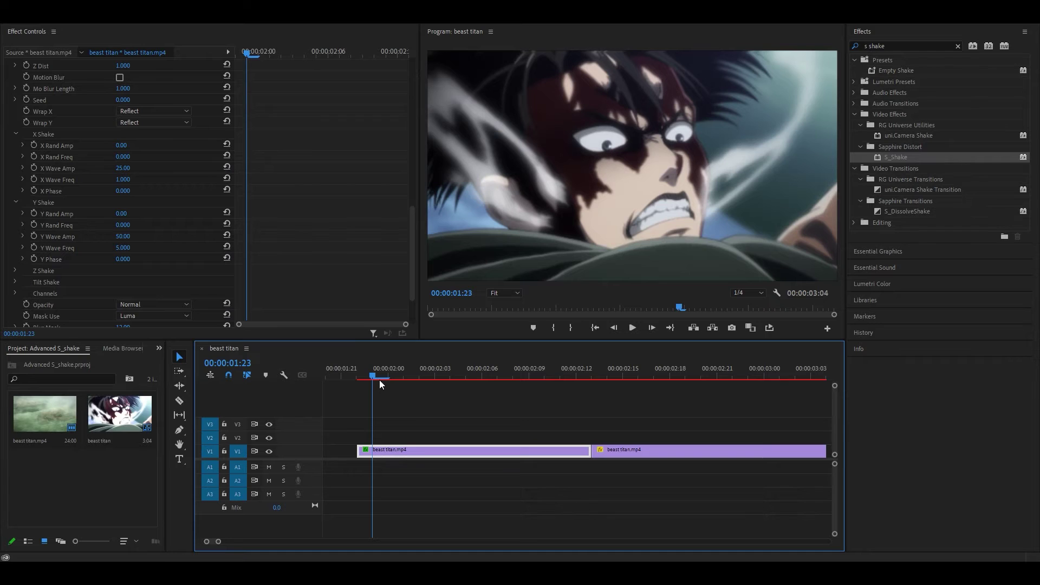
# Set Y Wave Freq back to 1.500 and preview the vertical shake from 01:22
pyautogui.moveTo(367, 379); pyautogui.dragTo(419, 385)
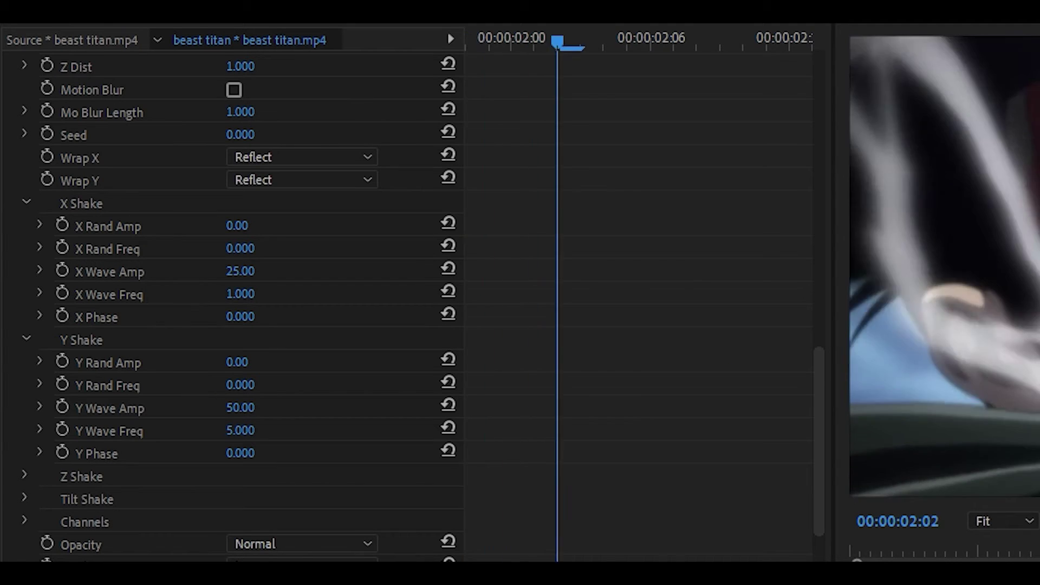
pyautogui.press('Left')
pyautogui.press('Left')
pyautogui.press('Left')
pyautogui.press('Left')
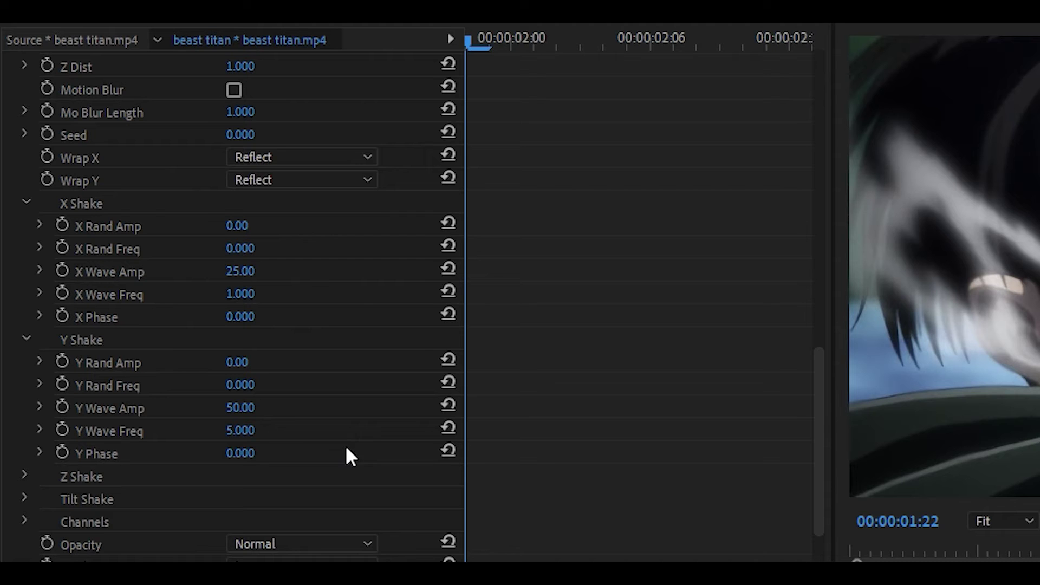
pyautogui.click(247, 431)
pyautogui.write('1.5')
pyautogui.press('Return')
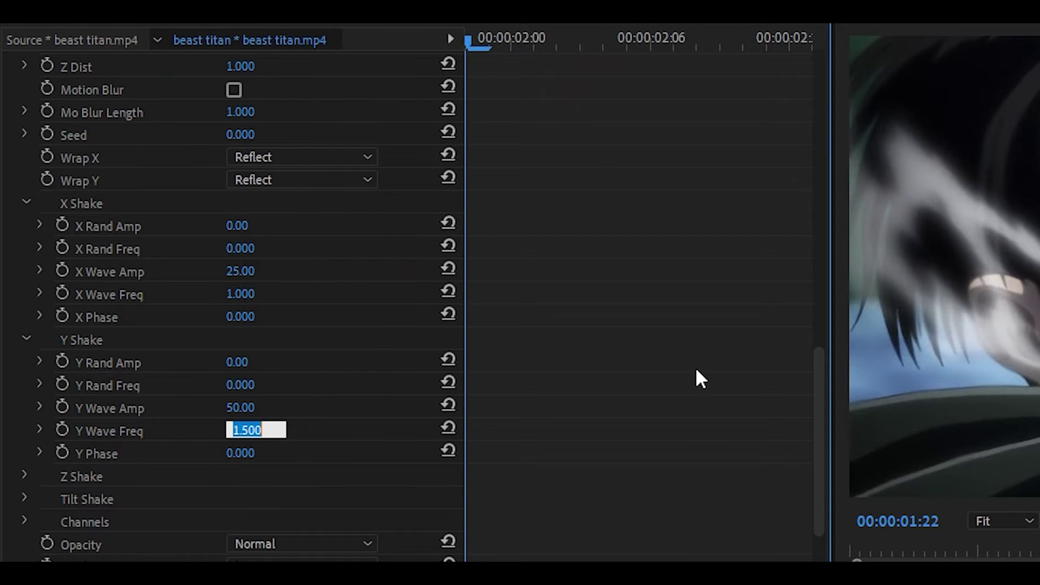
pyautogui.press('space')
pyautogui.press('space')
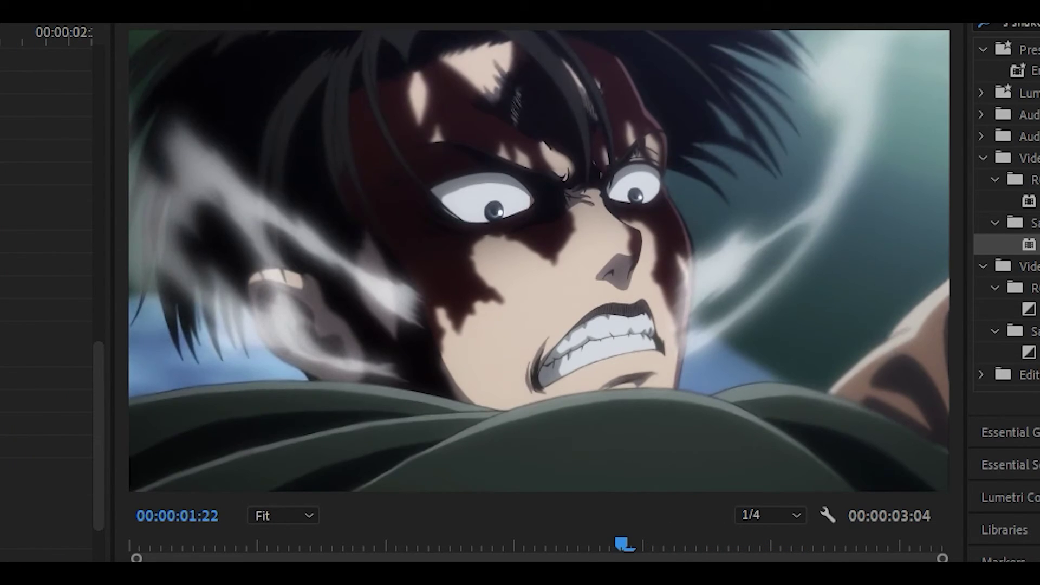
pyautogui.press('space')
pyautogui.press('space')
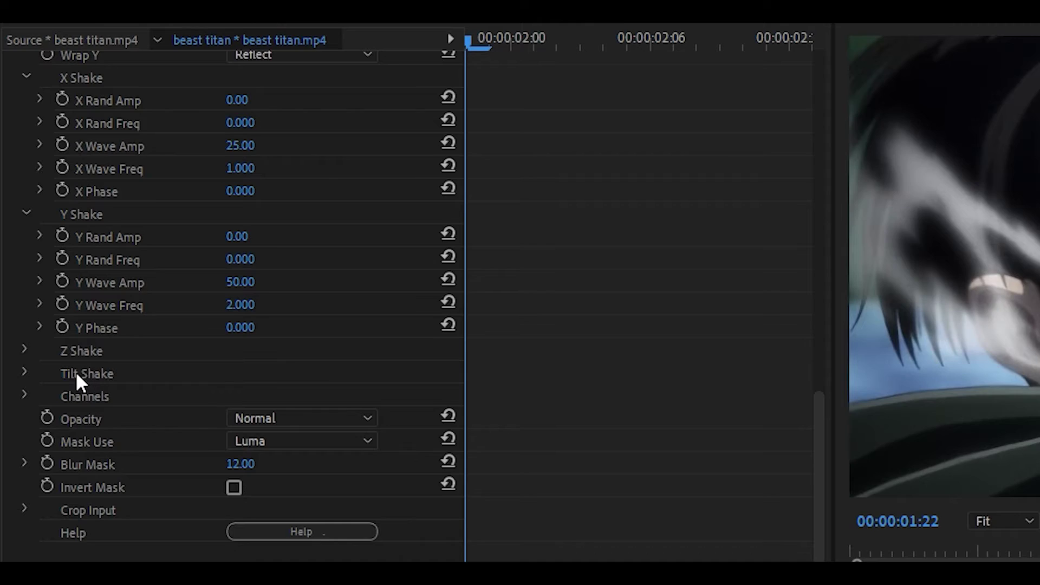
# Expand Tilt Shake and set Tilt Rand Freq 0, Tilt Wave Amp 2, Tilt Wave Freq 1
pyautogui.click(24, 371)
pyautogui.scroll(-2, 219, 350)
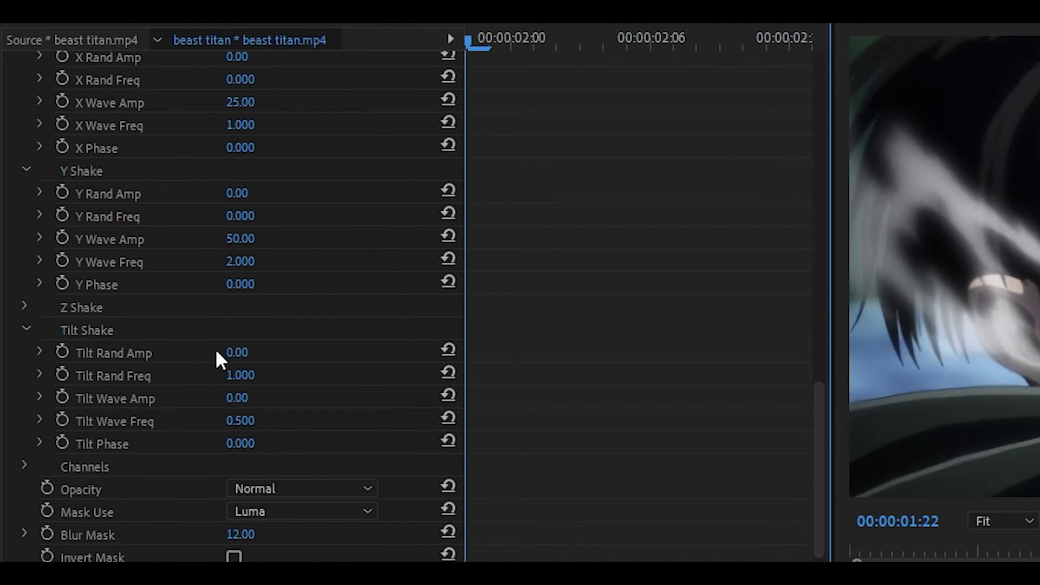
pyautogui.click(240, 376)
pyautogui.write('0')
pyautogui.press('Return')
pyautogui.click(247, 399)
pyautogui.write('2')
pyautogui.press('Return')
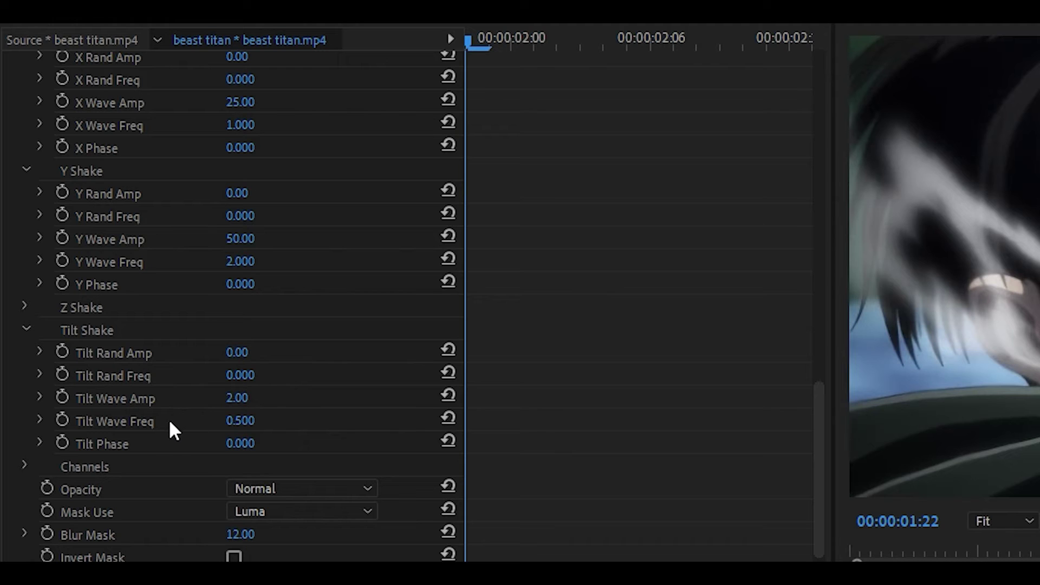
pyautogui.click(253, 427)
pyautogui.write('1')
pyautogui.press('Return')
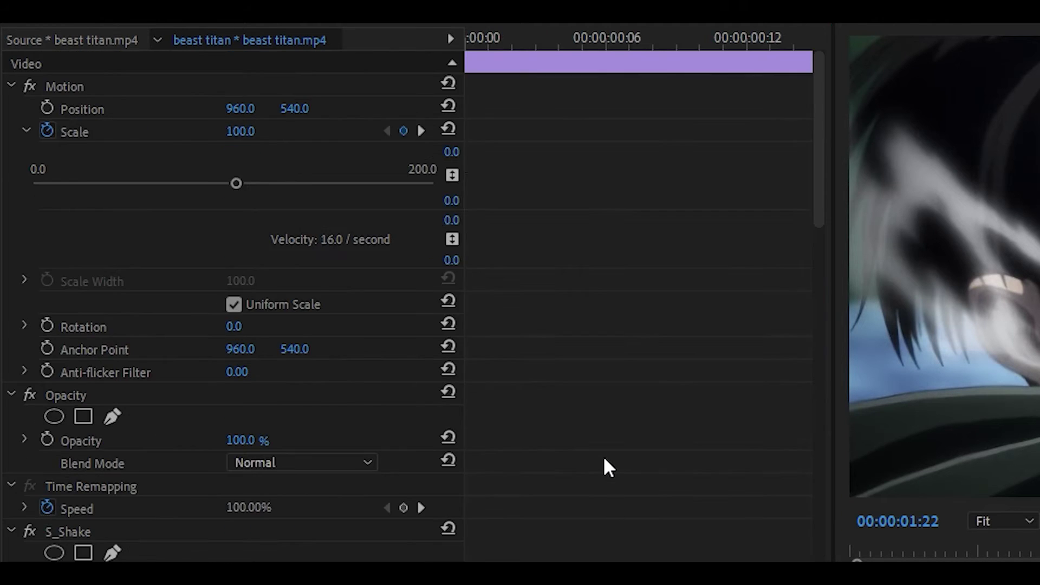
# Lower Tilt Wave Amp to 1
pyautogui.scroll(-10, 600, 447)
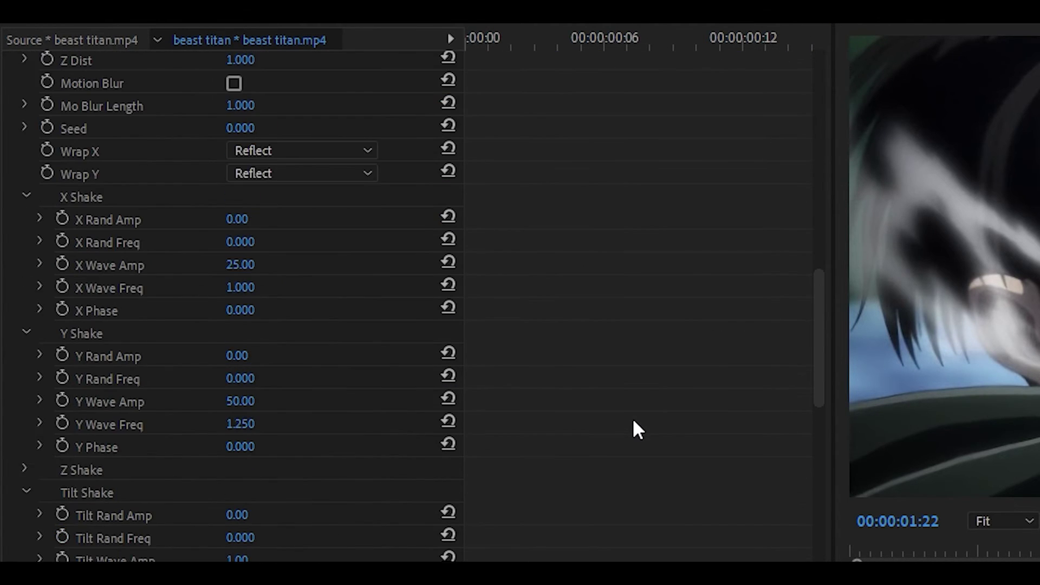
pyautogui.scroll(-3, 632, 418)
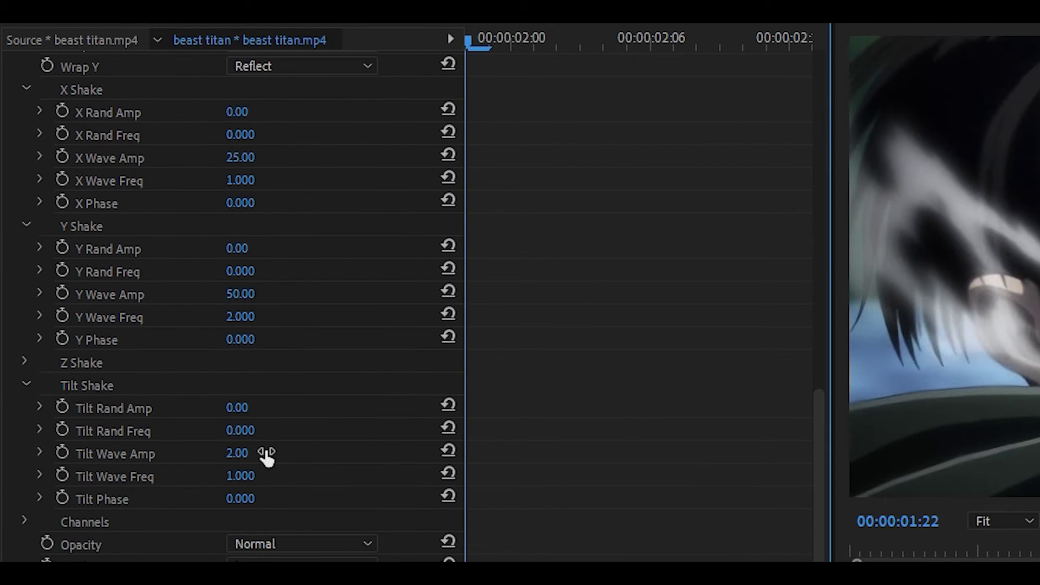
pyautogui.click(255, 455)
pyautogui.write('1')
pyautogui.press('Return')
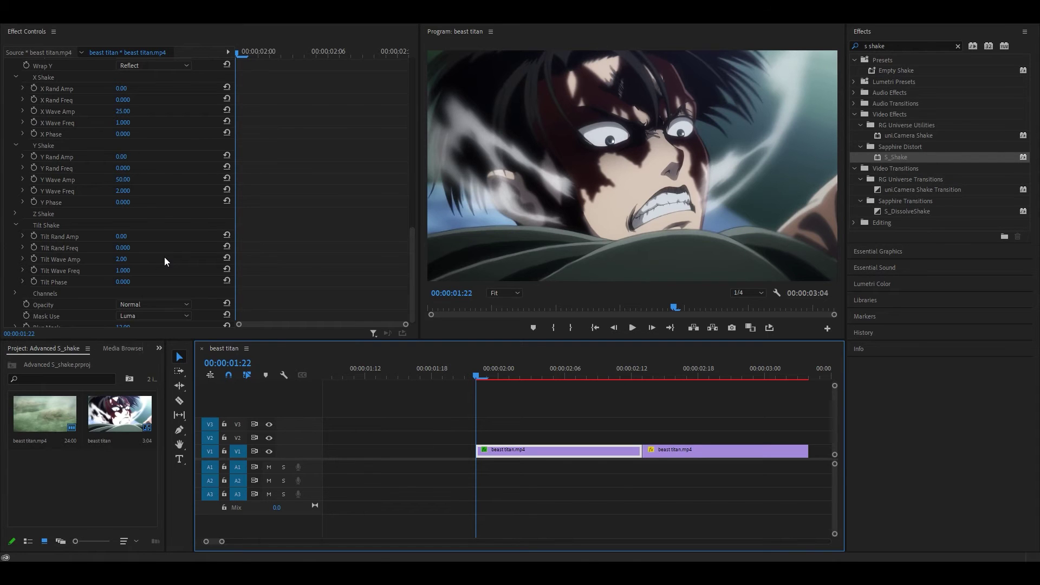
# Set Y Wave Freq to 1.500 and play the clip to check the shake
pyautogui.click(130, 190)
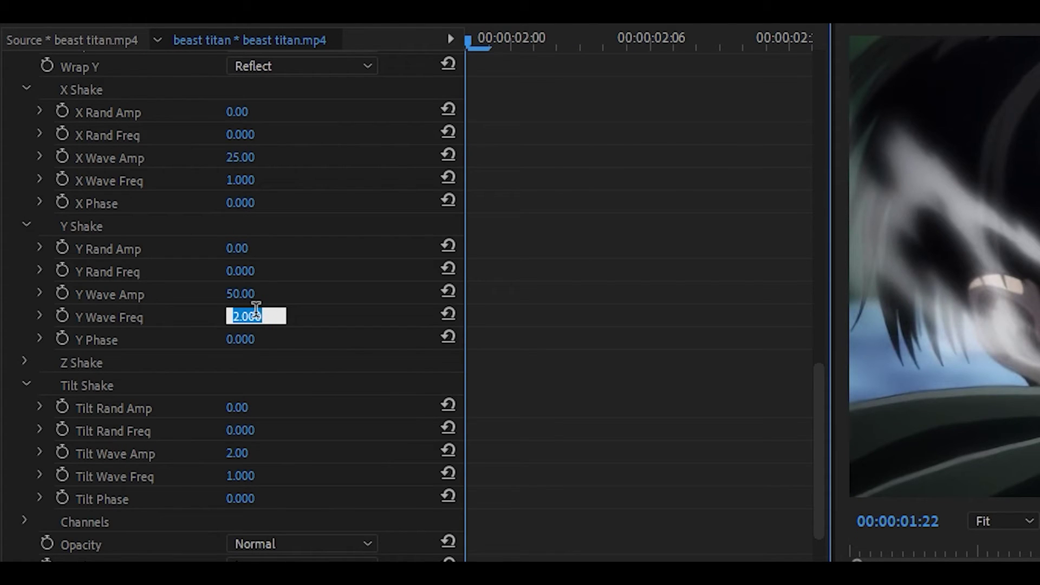
pyautogui.write('1.5')
pyautogui.press('Return')
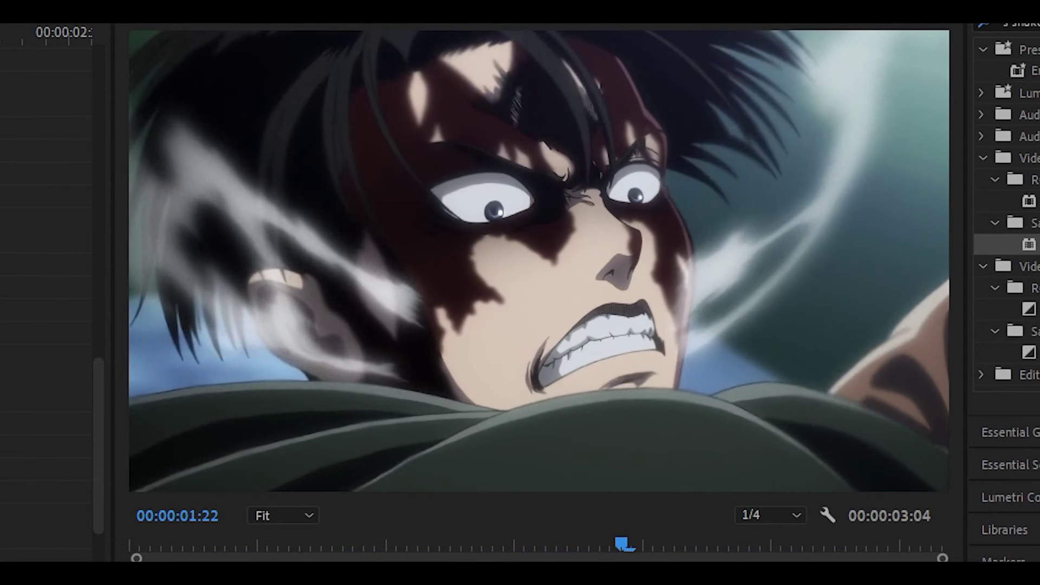
pyautogui.press('space')
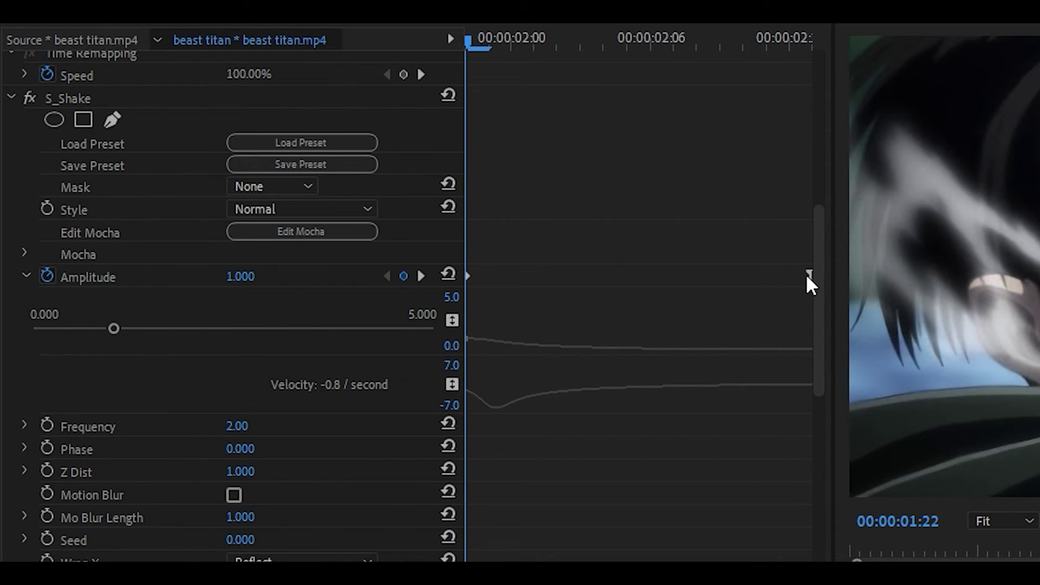
# Shift the last Amplitude keyframe earlier and adjust the falloff easing
pyautogui.moveTo(808, 275); pyautogui.dragTo(775, 276)
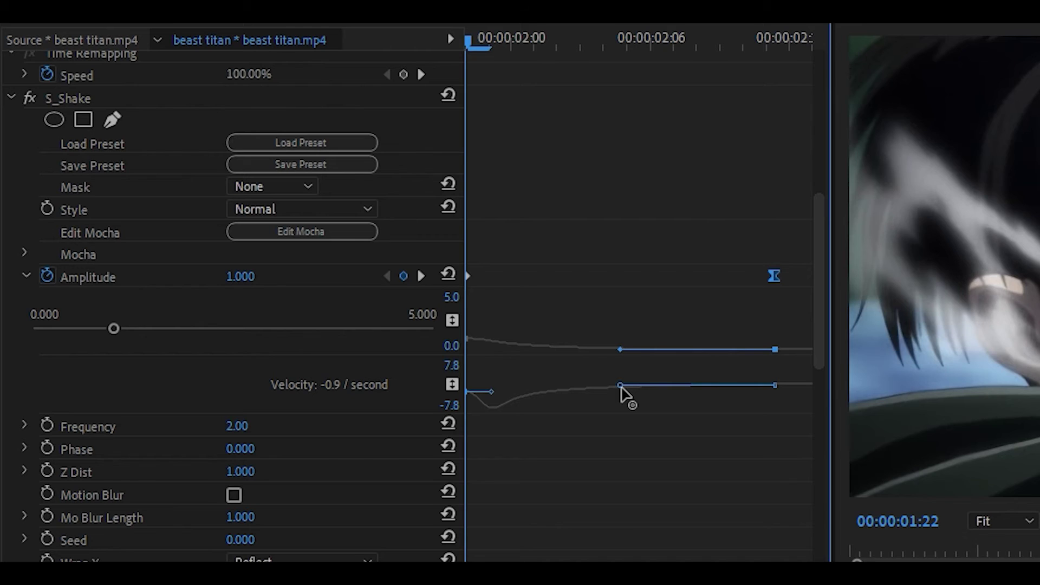
pyautogui.moveTo(621, 385); pyautogui.dragTo(652, 386)
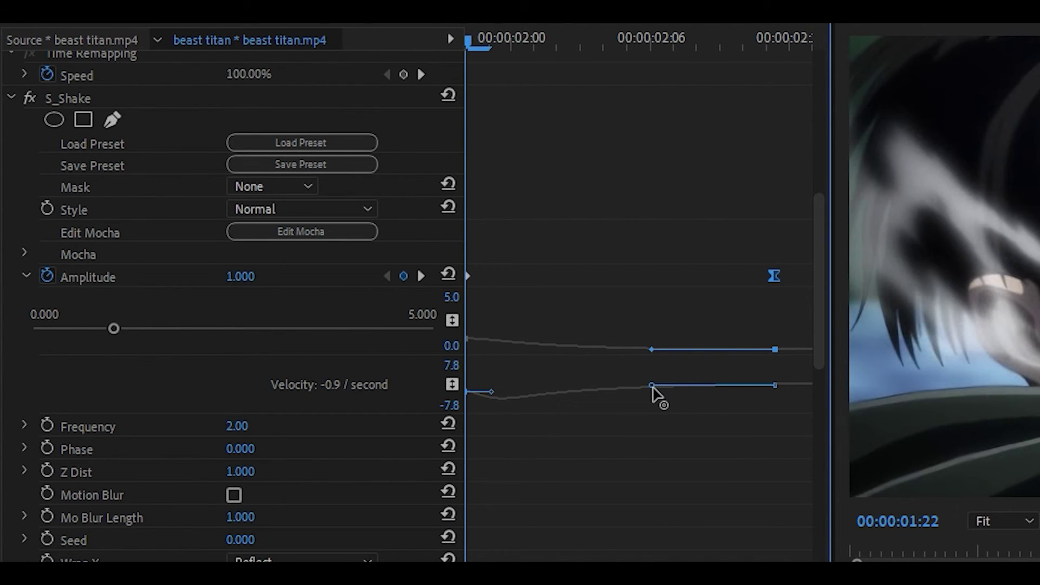
pyautogui.click(643, 194)
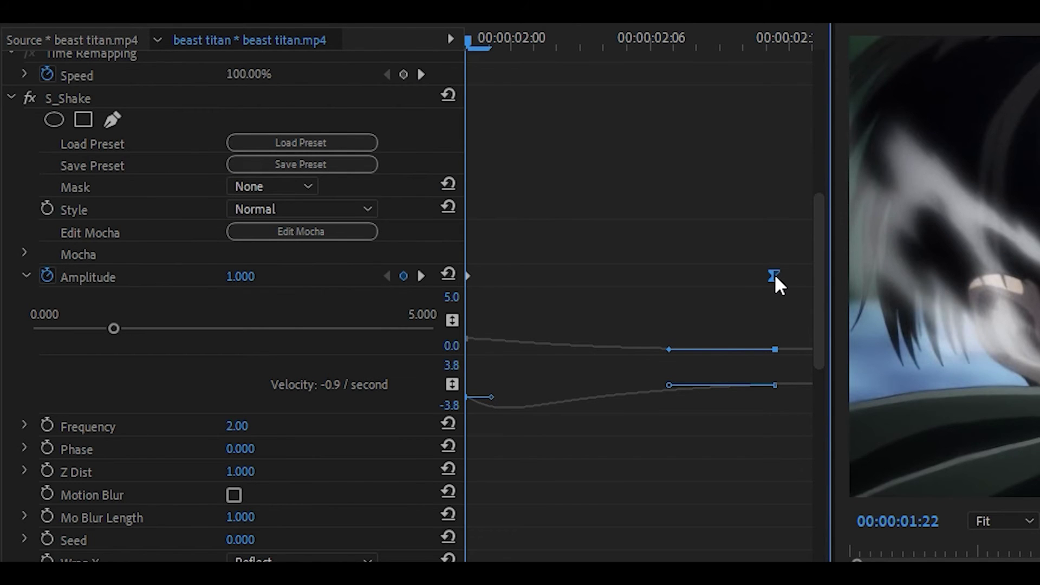
# Move the last Amplitude keyframe to the clip's end, preview, and enable Motion Blur
pyautogui.moveTo(776, 274); pyautogui.dragTo(815, 275)
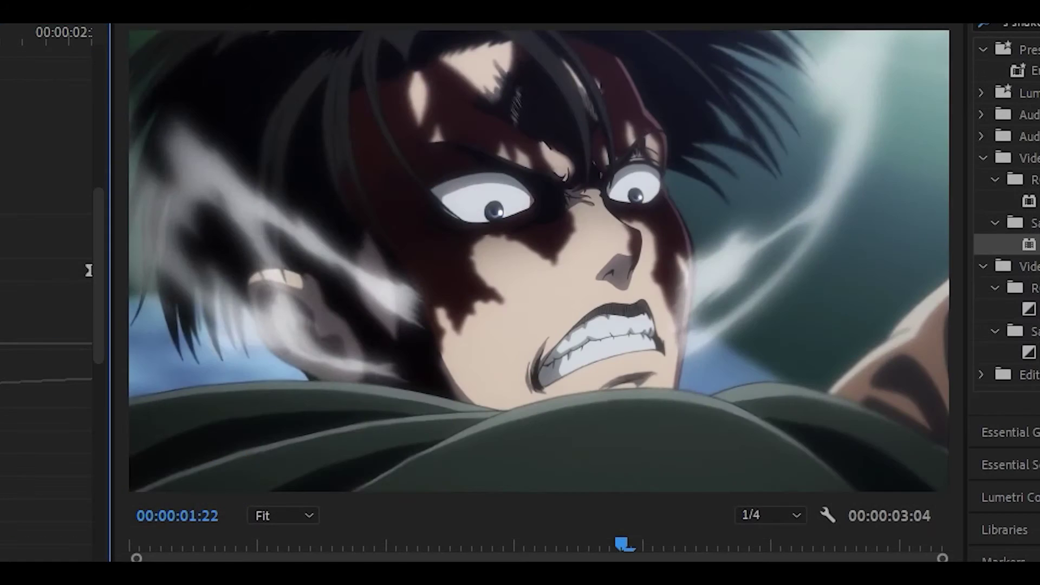
pyautogui.press('space')
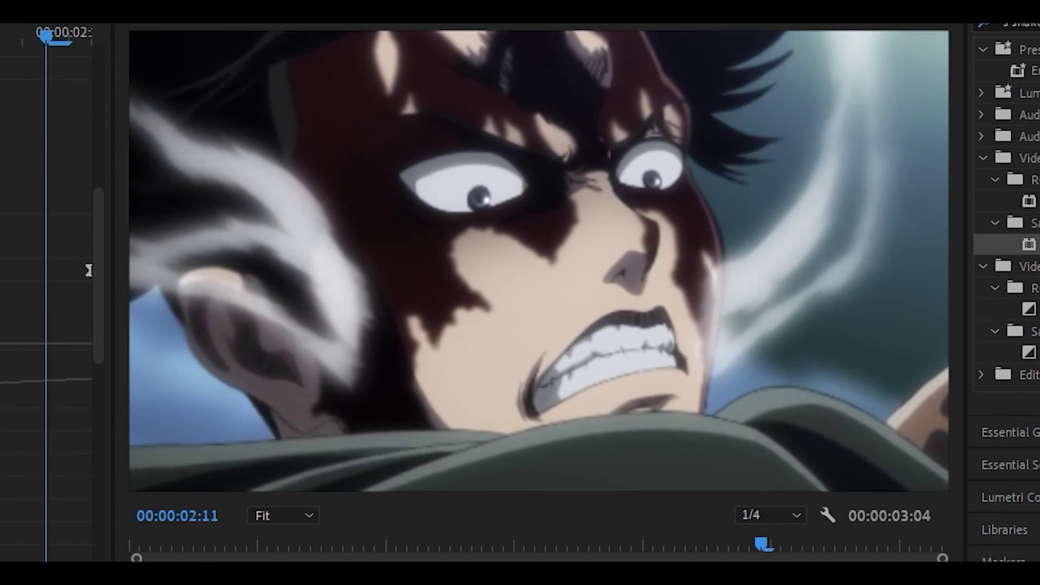
pyautogui.press('space')
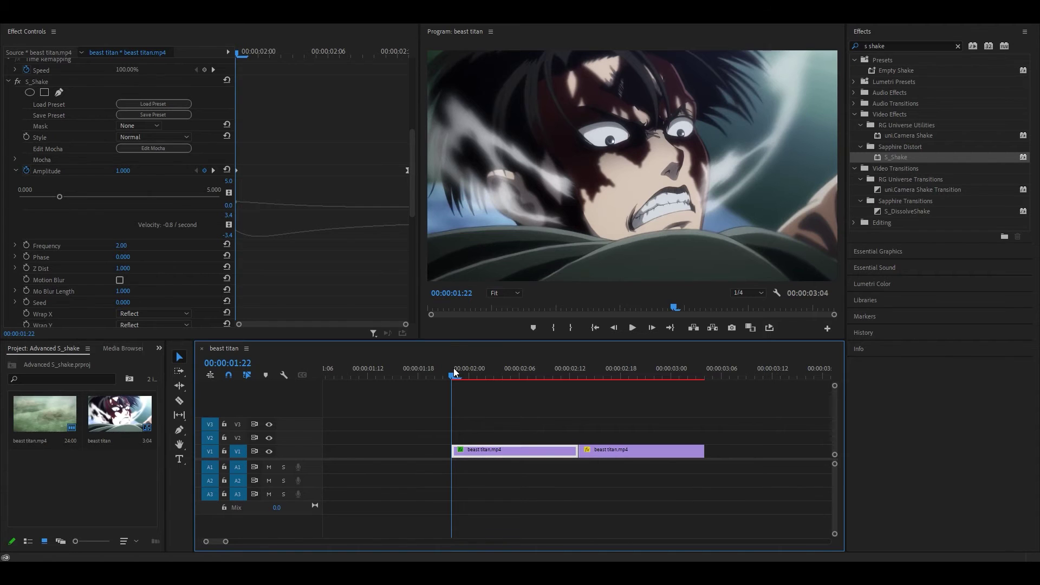
pyautogui.click(119, 280)
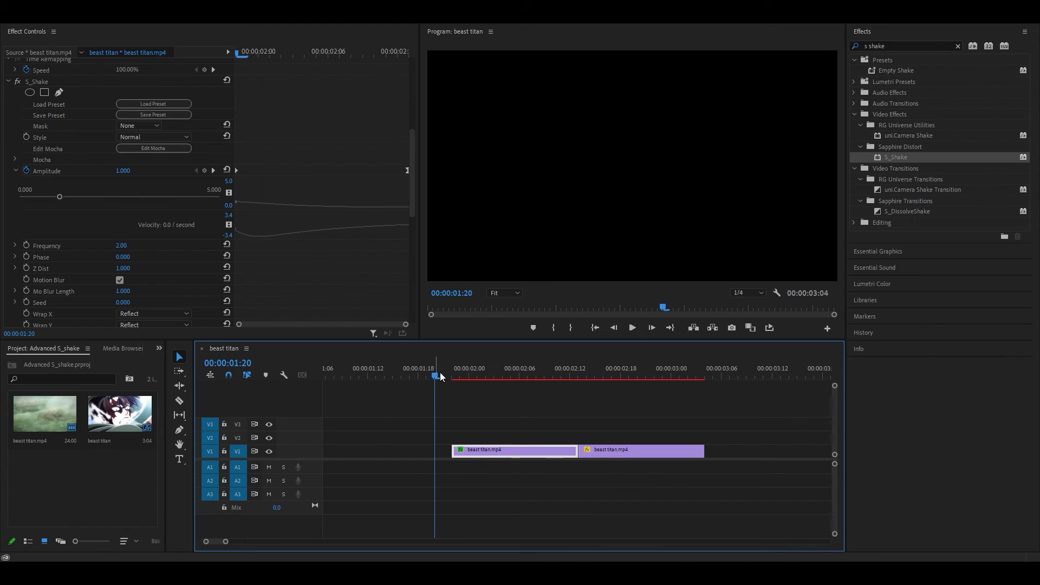
pyautogui.click(435, 372)
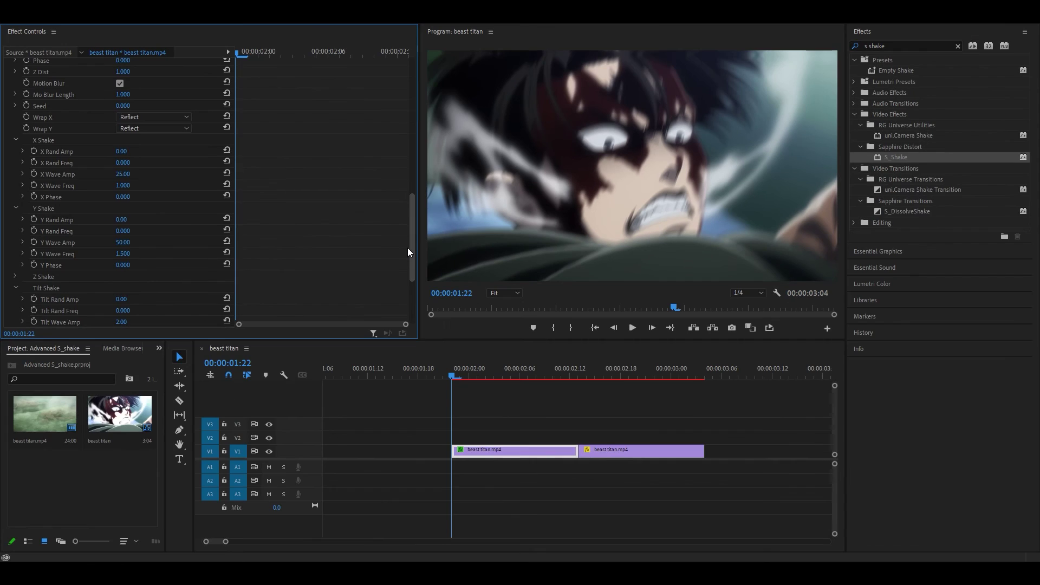
pyautogui.moveTo(385, 239)
pyautogui.mouseDown()
pyautogui.moveTo(385, 263)
pyautogui.moveTo(409, 291)
pyautogui.mouseUp()
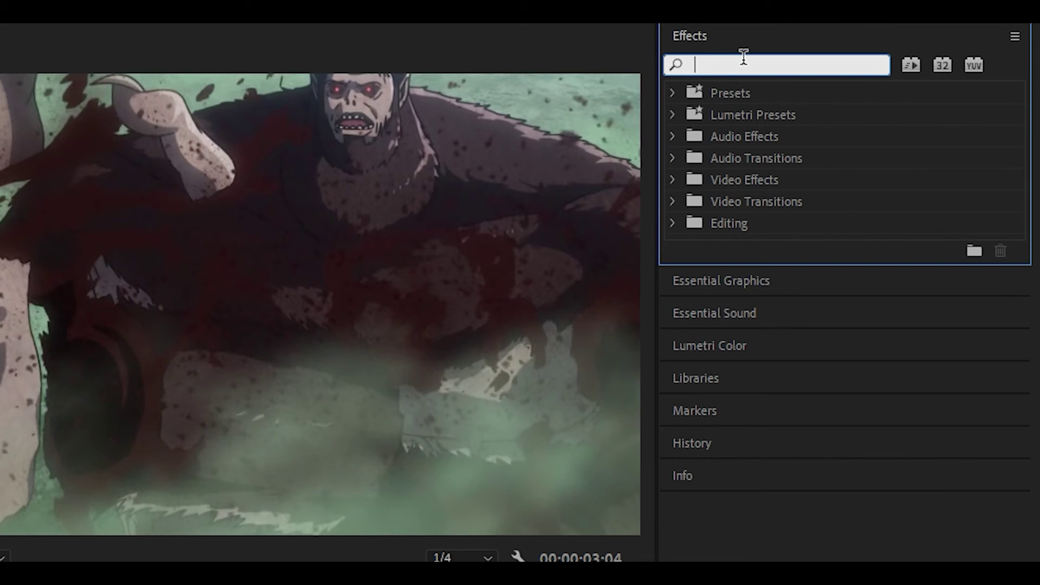
# Apply the Empty Shake preset to the second beast titan clip and stretch its last Amplitude keyframe to the clip's end
pyautogui.write('e')
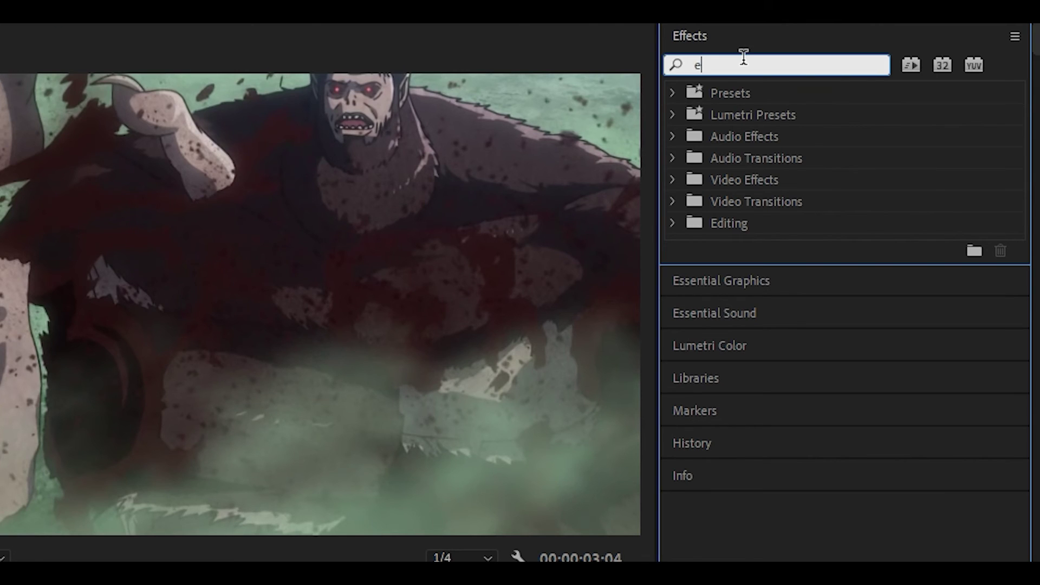
pyautogui.write('mpty')
pyautogui.click(752, 111)
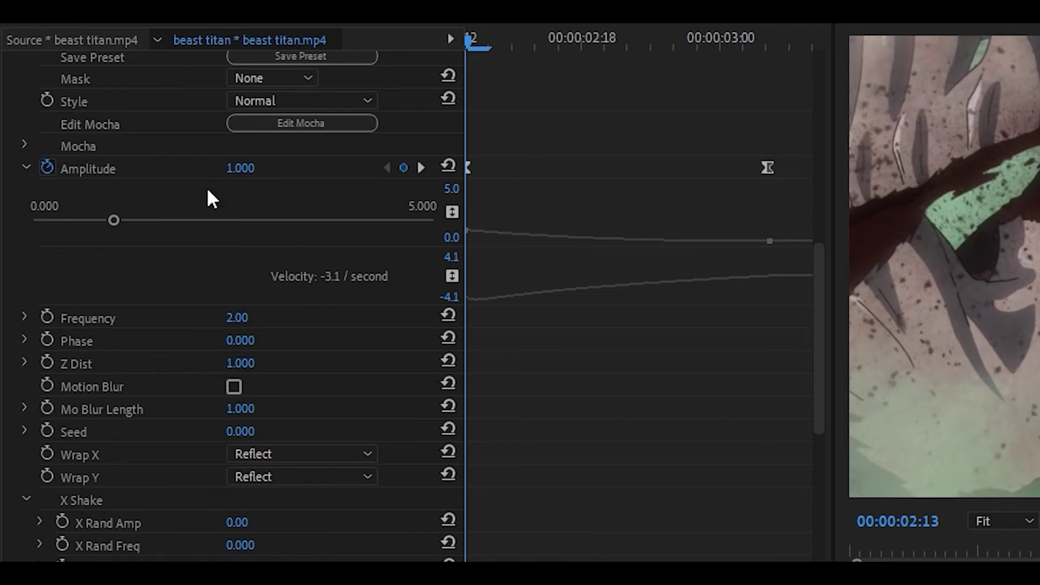
pyautogui.moveTo(767, 168); pyautogui.dragTo(814, 165)
pyautogui.scroll(-5, 651, 285)
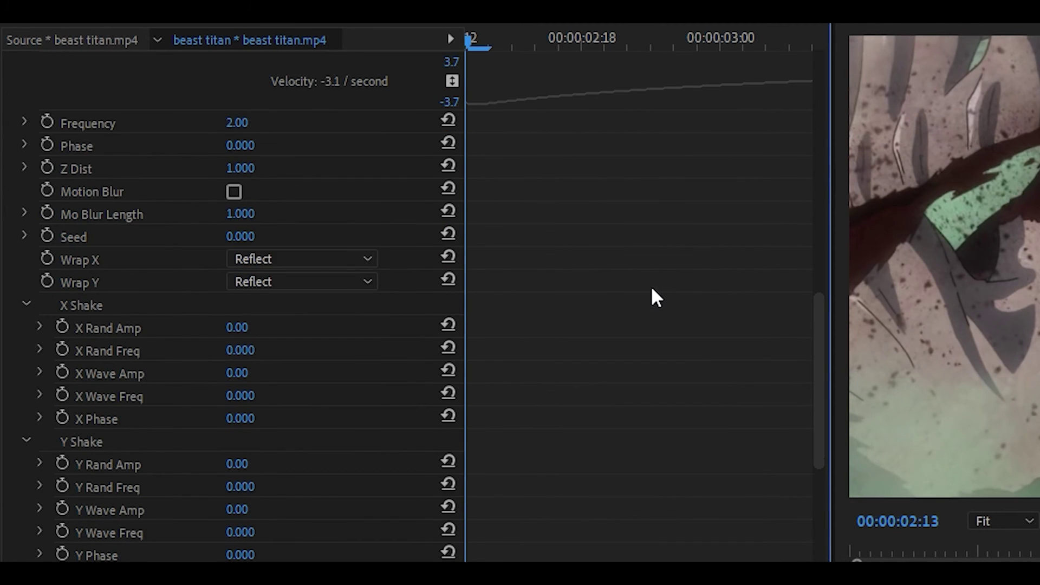
pyautogui.scroll(-4, 652, 289)
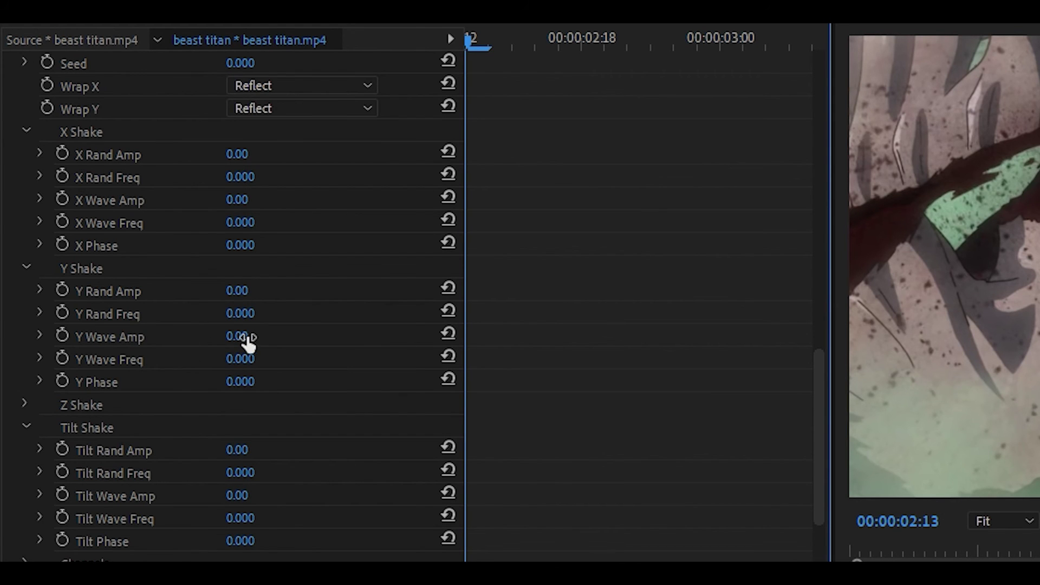
# Set Y Wave Amp to 50 and Y Wave Freq to 1, then scrub the clip to preview the shake
pyautogui.click(248, 341)
pyautogui.write('50')
pyautogui.press('Return')
pyautogui.click(254, 366)
pyautogui.write('1')
pyautogui.press('Return')
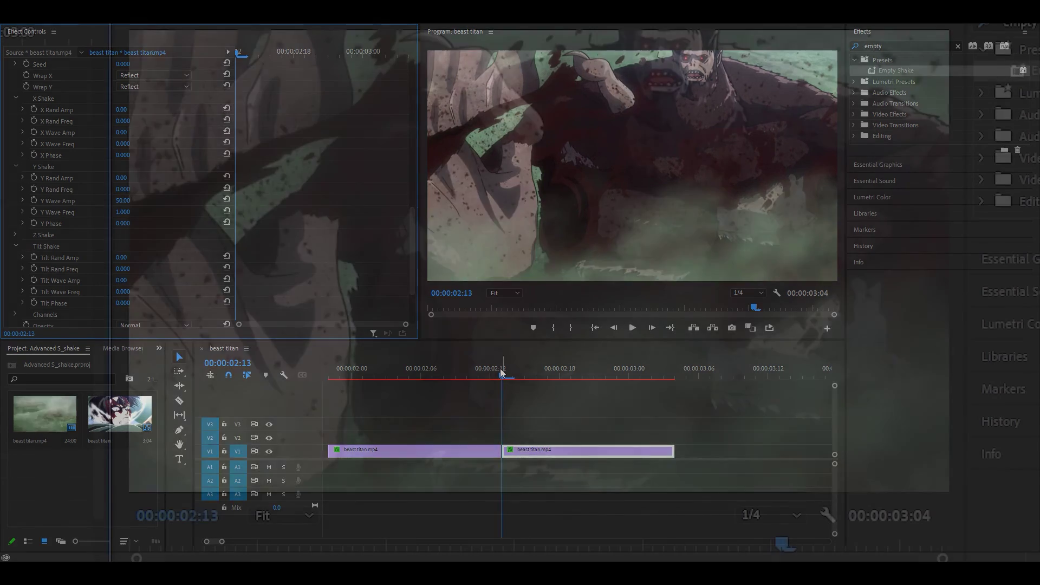
pyautogui.moveTo(501, 373)
pyautogui.mouseDown()
pyautogui.moveTo(583, 373)
pyautogui.moveTo(513, 373)
pyautogui.mouseUp()
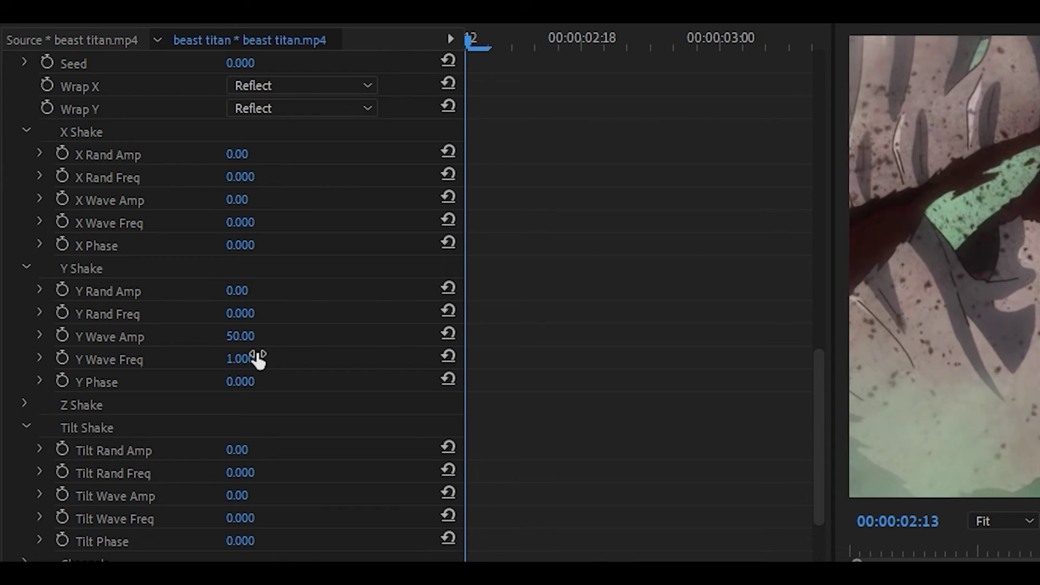
# Try a Y Wave Freq of 2, then settle on 1.5
pyautogui.click(257, 360)
pyautogui.write('2')
pyautogui.press('Return')
pyautogui.scroll(-1, 476, 390)
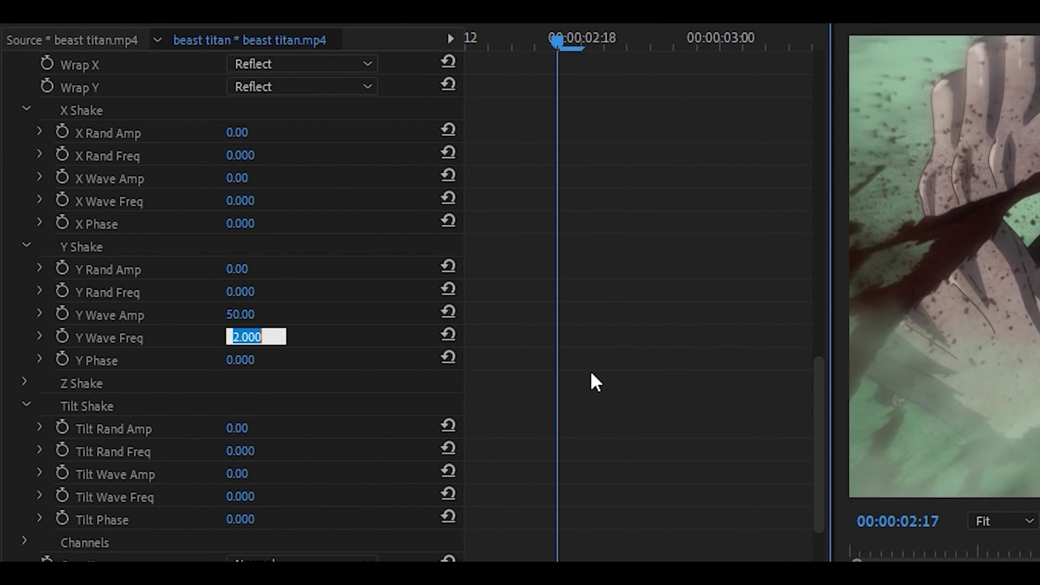
pyautogui.write('1.5')
pyautogui.press('Return')
# Set the Tilt Wave Amp to 1.00
pyautogui.scroll(-3, 253, 328)
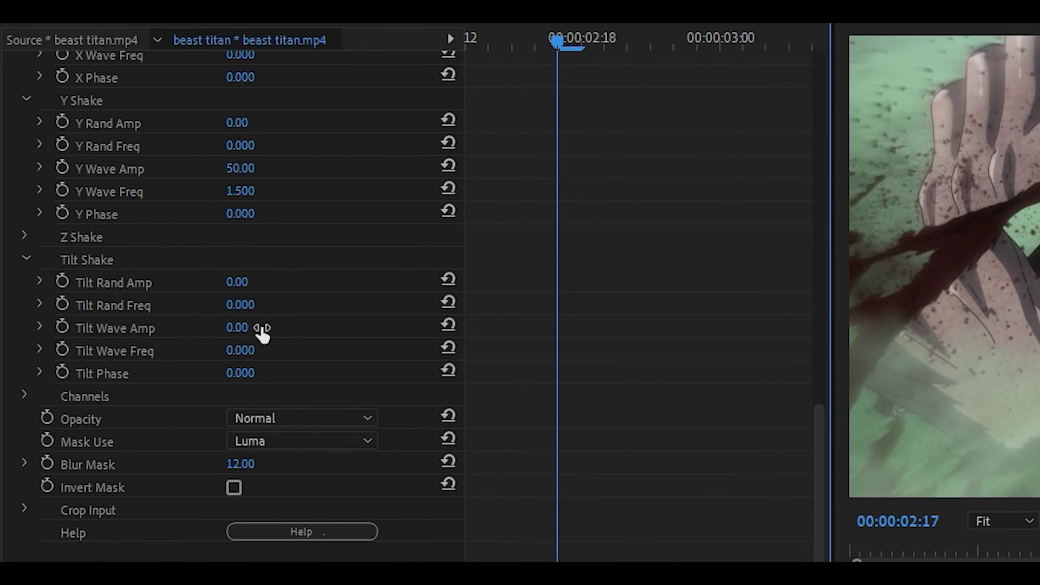
pyautogui.click(262, 332)
pyautogui.write('1')
pyautogui.press('Tab')
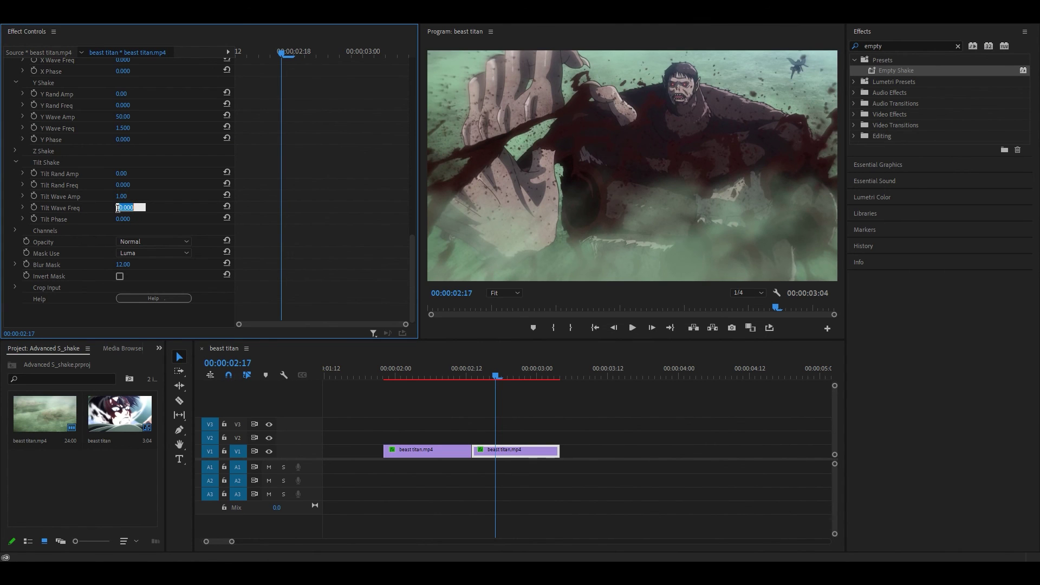